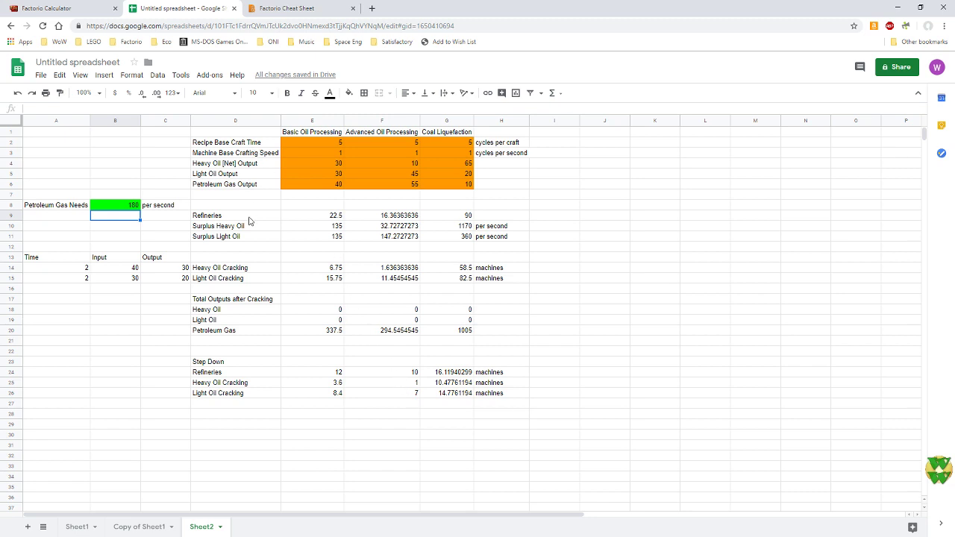
# - Switch to the Factorio Calculator tab, which shows 7.5 advanced circuits per minute at 833.1 kW
pyautogui.click(78, 9)
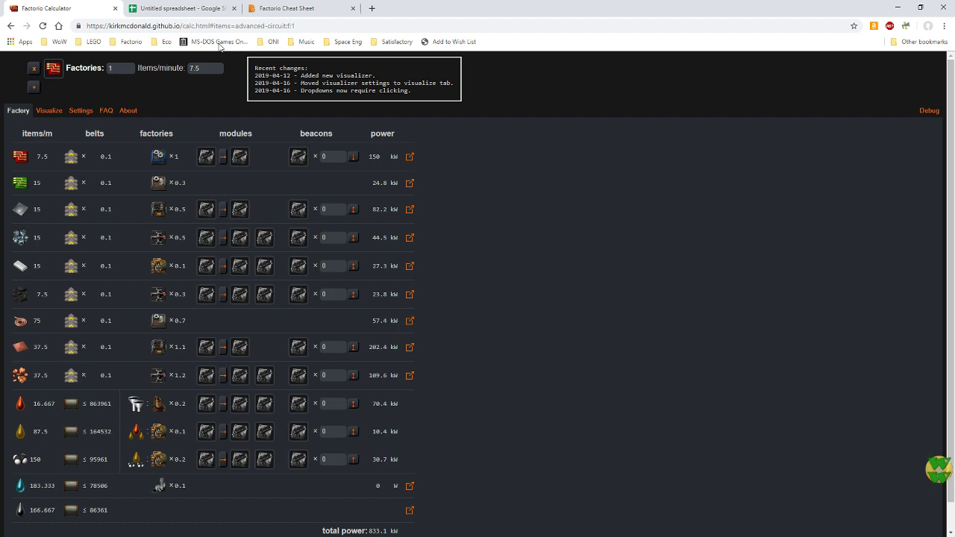
# - Open the calculator's Settings and choose the Vanilla 0.17.1 recipe set
pyautogui.click(81, 111)
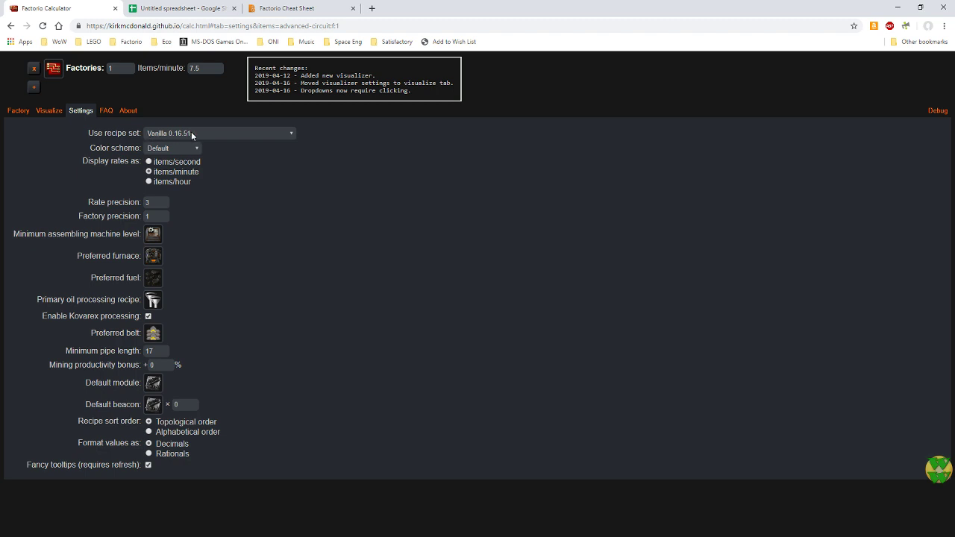
pyautogui.click(291, 134)
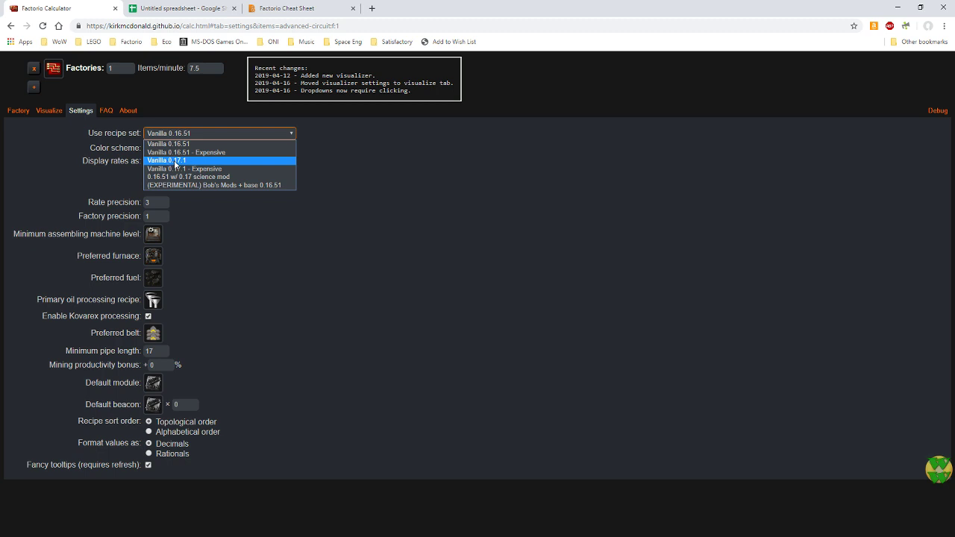
pyautogui.click(175, 164)
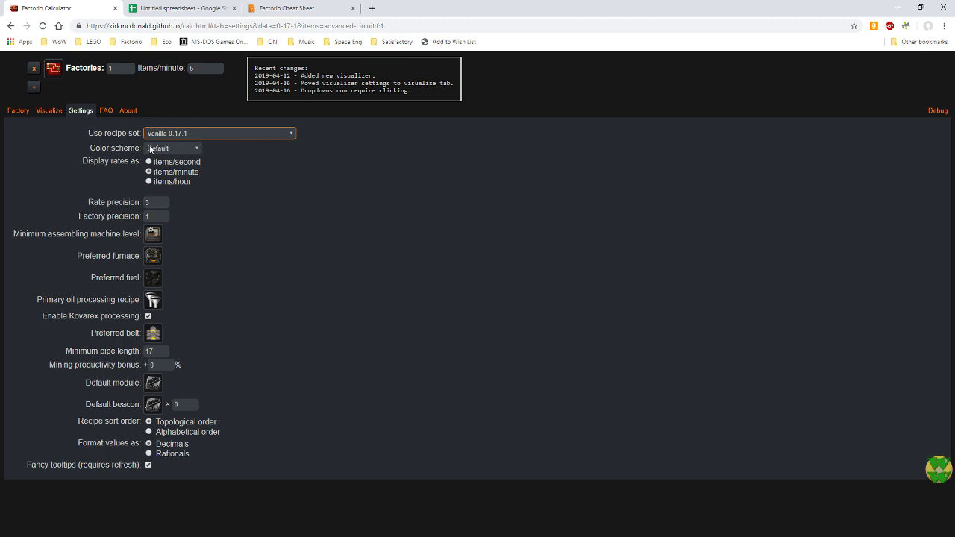
# - Leave the colour scheme on Default and set Display rates as to items/second
pyautogui.click(171, 149)
pyautogui.click(234, 147)
pyautogui.click(197, 146)
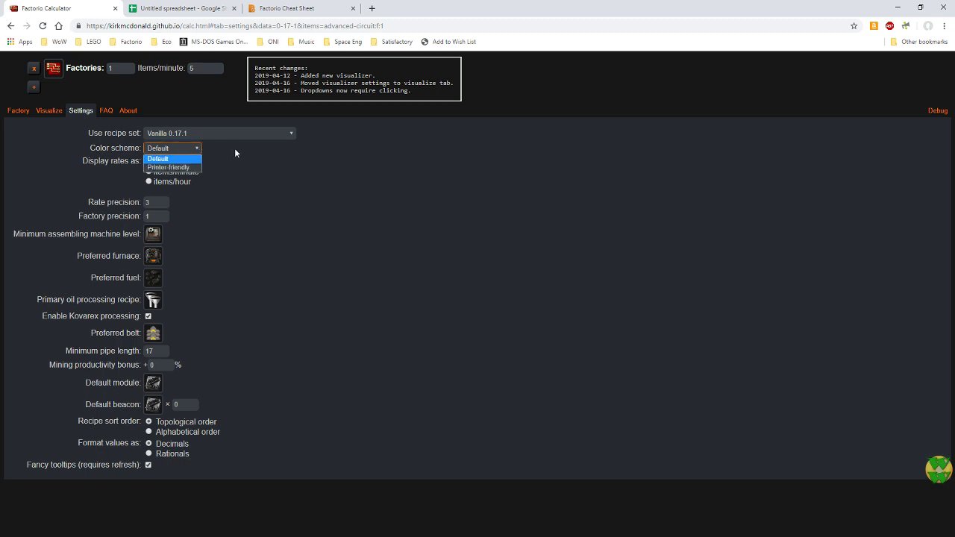
pyautogui.click(234, 147)
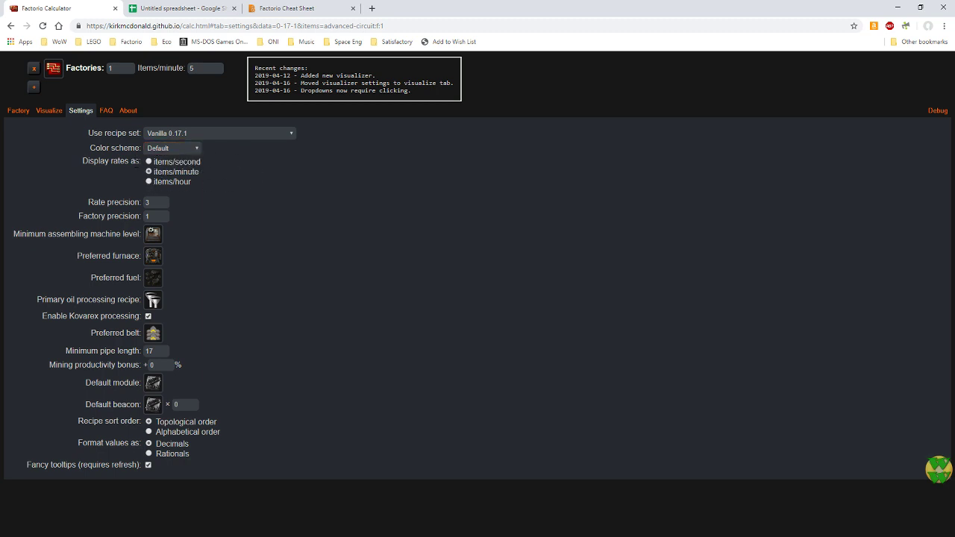
pyautogui.click(149, 162)
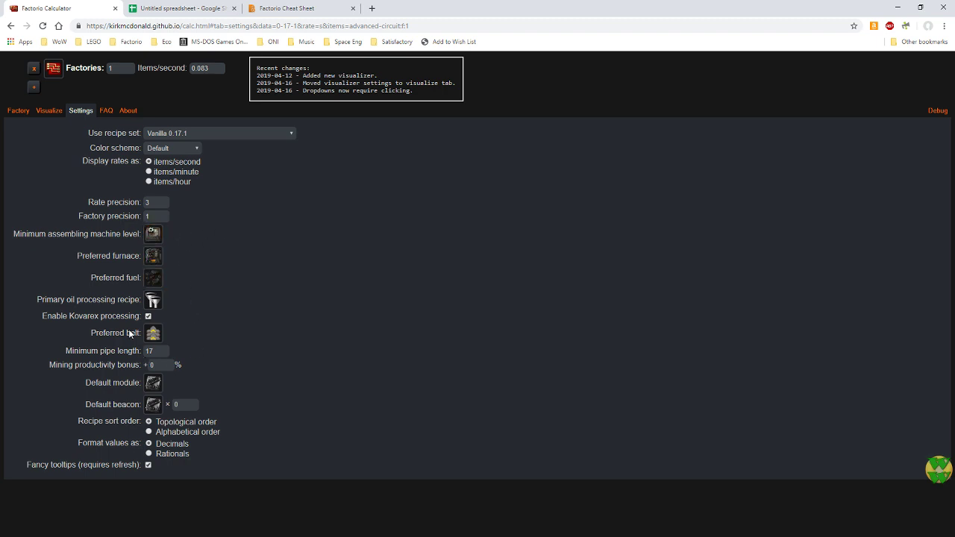
# - Set minimum assembler to Assembling machine 2 and preferred furnace to Steel furnace, keeping Advanced oil processing
pyautogui.click(153, 234)
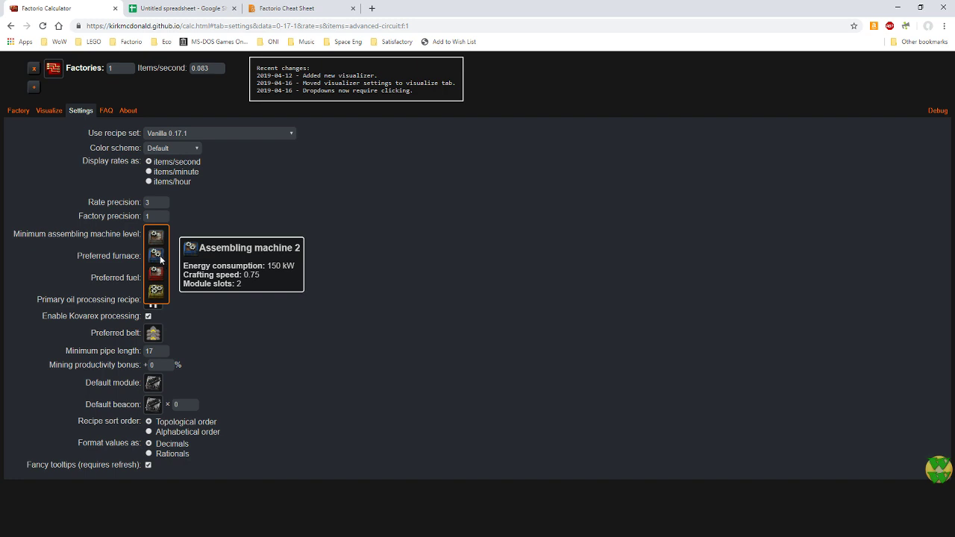
pyautogui.click(158, 257)
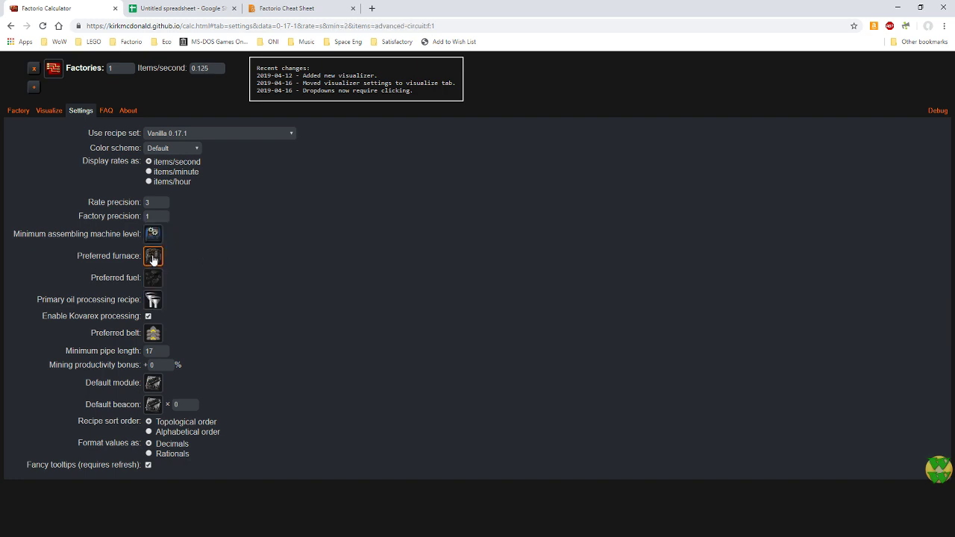
pyautogui.click(153, 258)
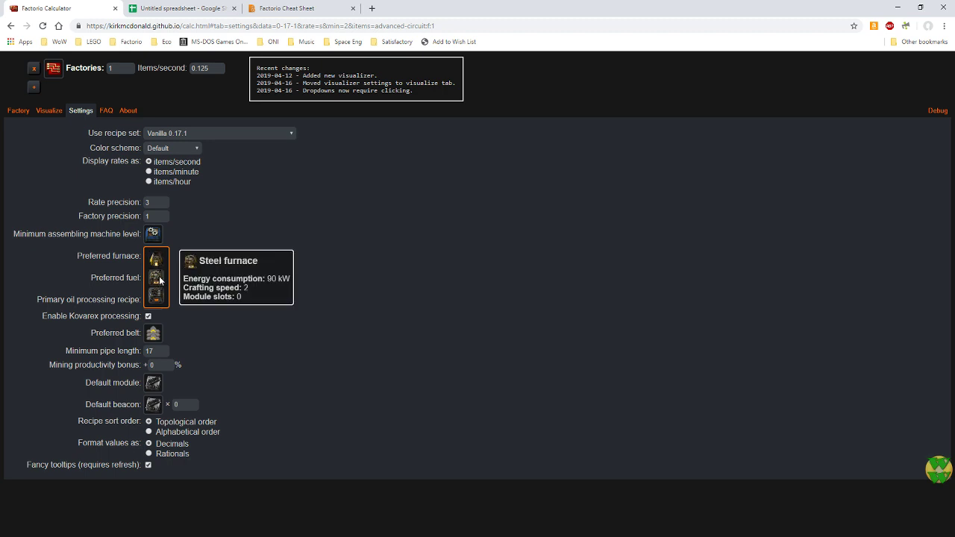
pyautogui.click(159, 280)
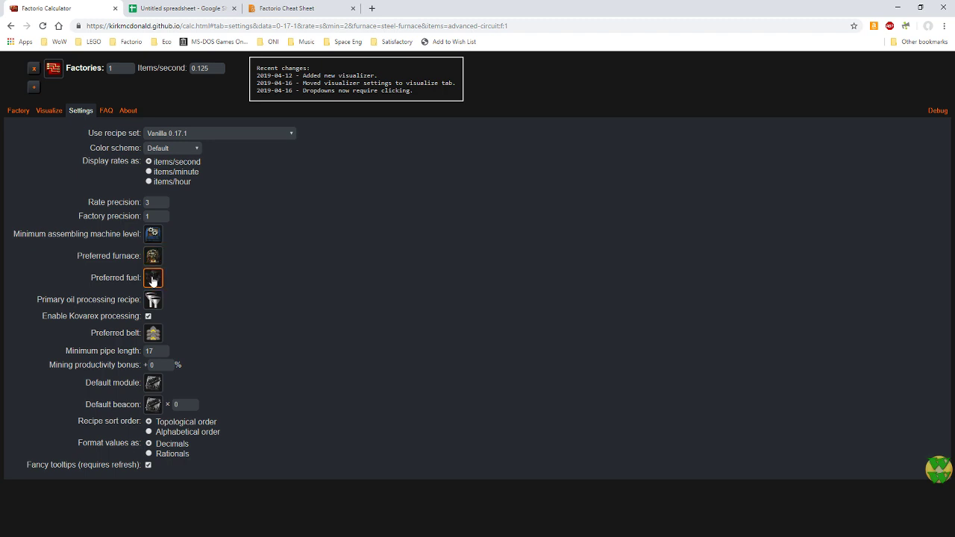
pyautogui.click(153, 300)
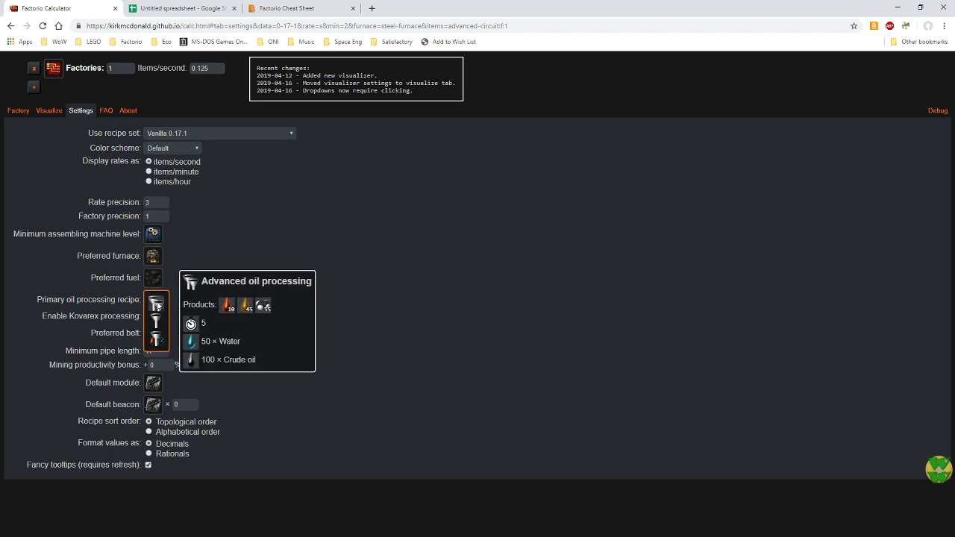
pyautogui.moveTo(156, 322)
pyautogui.moveTo(157, 303)
pyautogui.click(168, 273)
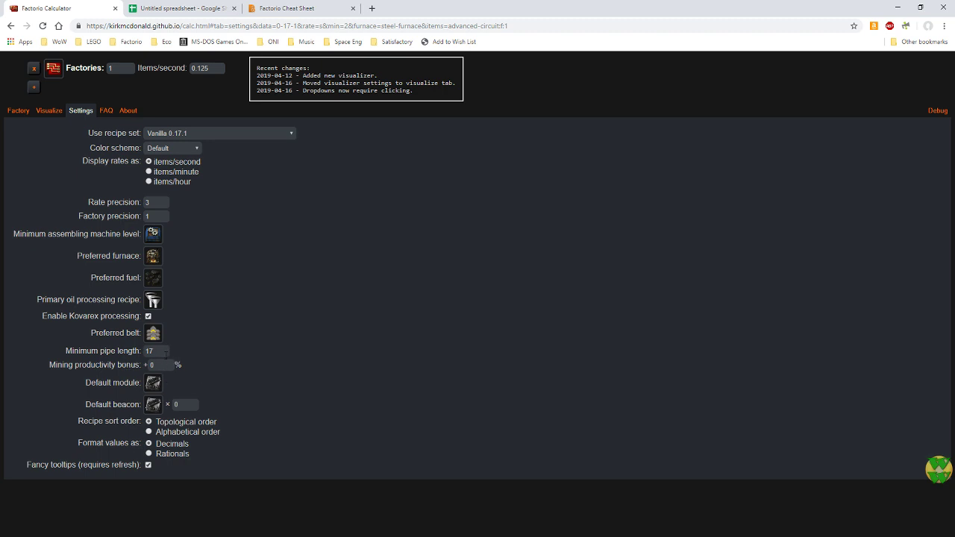
# - Look over the remaining settings fields below the oil processing option
pyautogui.moveTo(163, 351)
pyautogui.moveTo(165, 368)
# - Back on the factory breakdown, target iron gear wheels at 15 per second
pyautogui.click(18, 111)
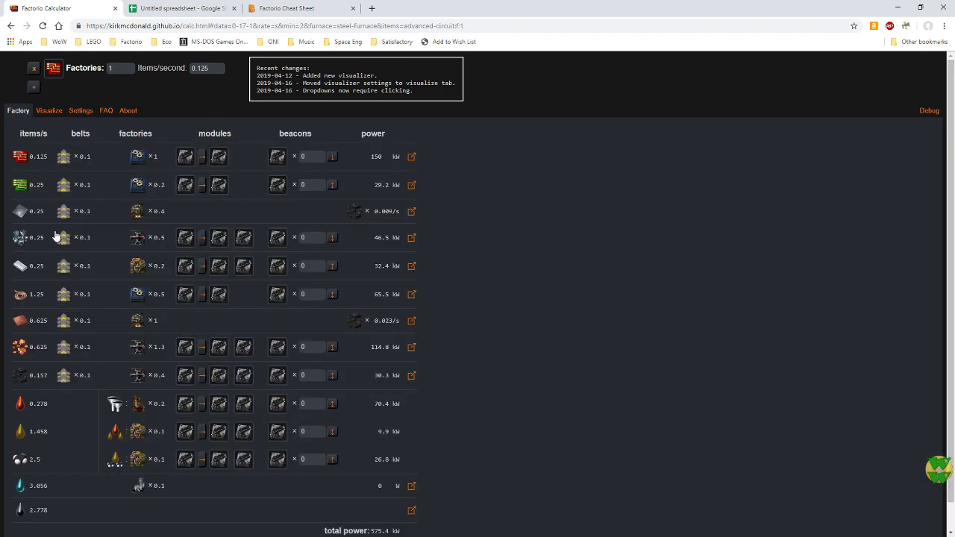
pyautogui.click(53, 68)
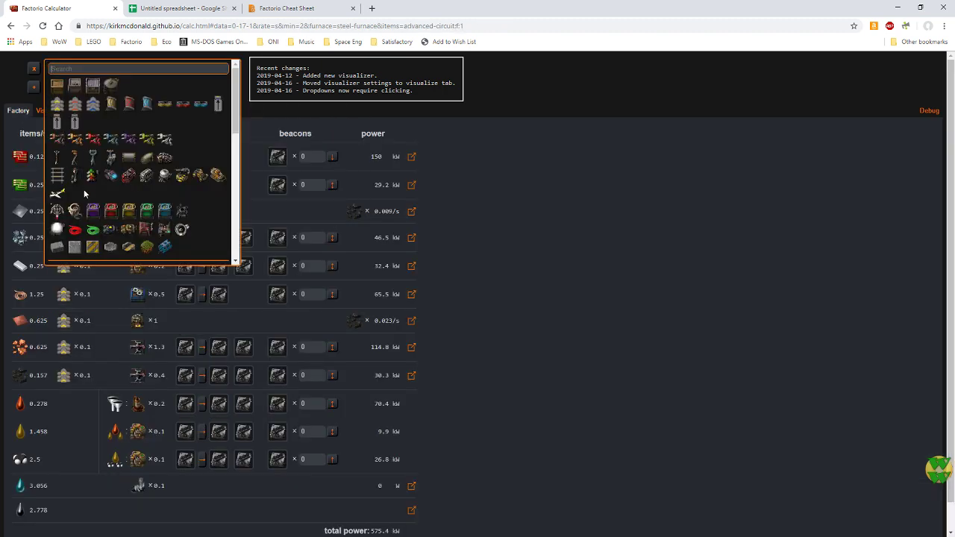
pyautogui.scroll(-2, 179, 204)
pyautogui.scroll(-2, 171, 197)
pyautogui.scroll(3, 149, 186)
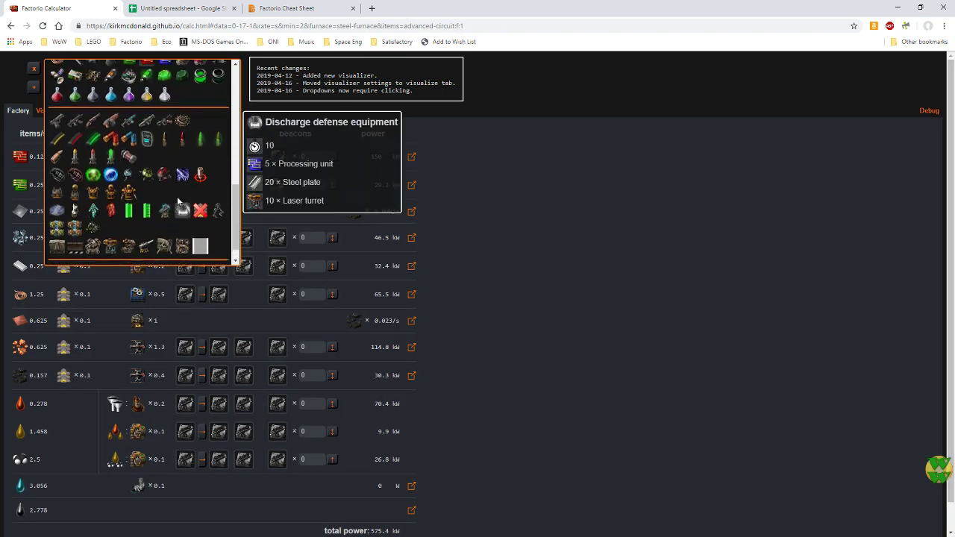
pyautogui.click(93, 138)
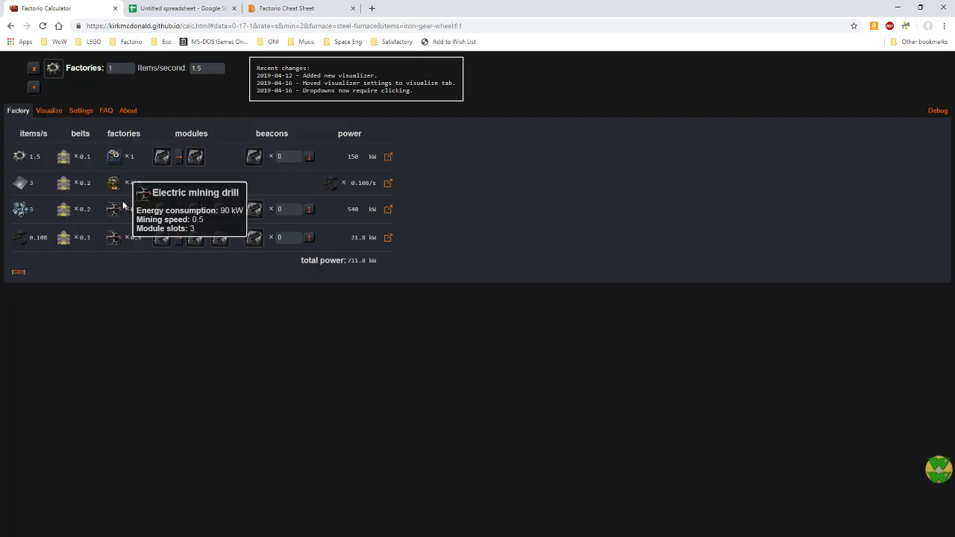
pyautogui.click(201, 68)
pyautogui.moveTo(202, 68); pyautogui.dragTo(146, 66)
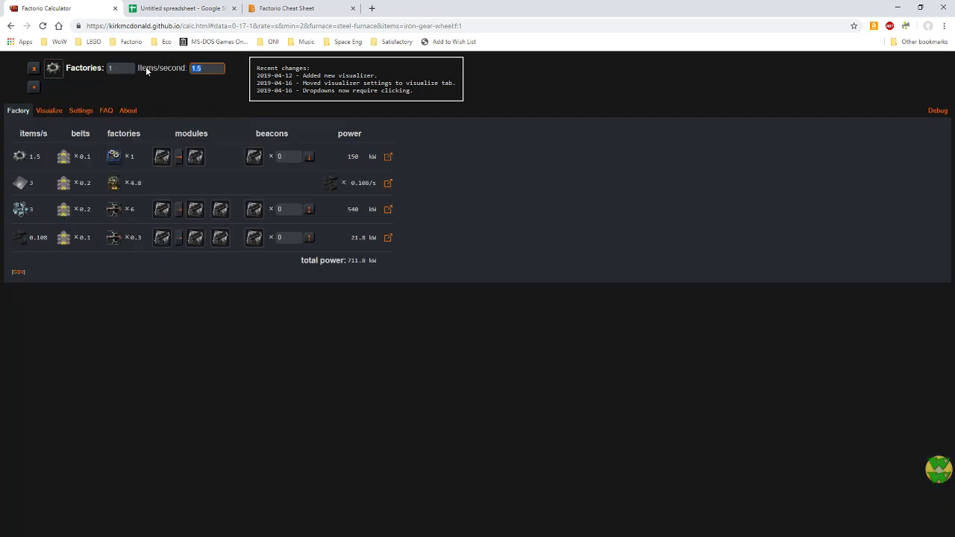
pyautogui.write('15')
pyautogui.press('Return')
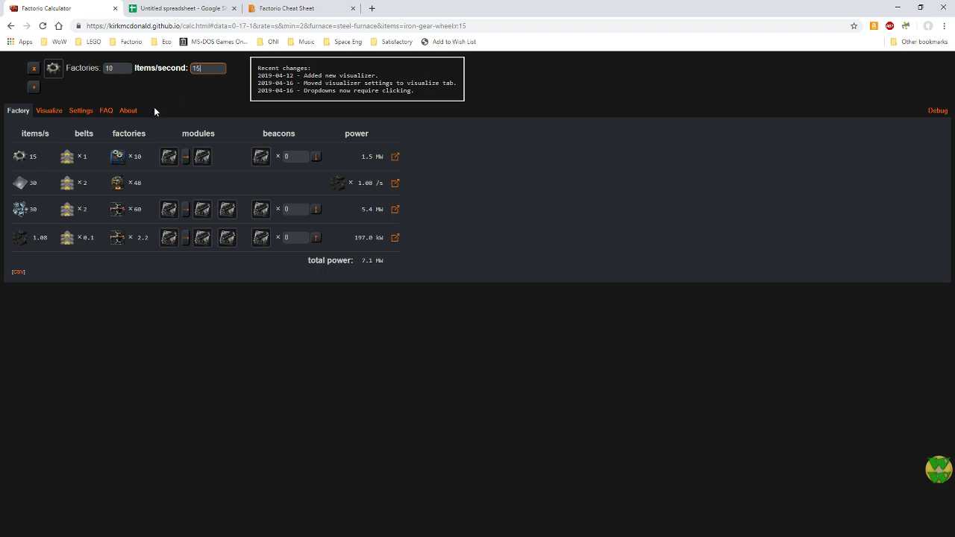
pyautogui.click(158, 91)
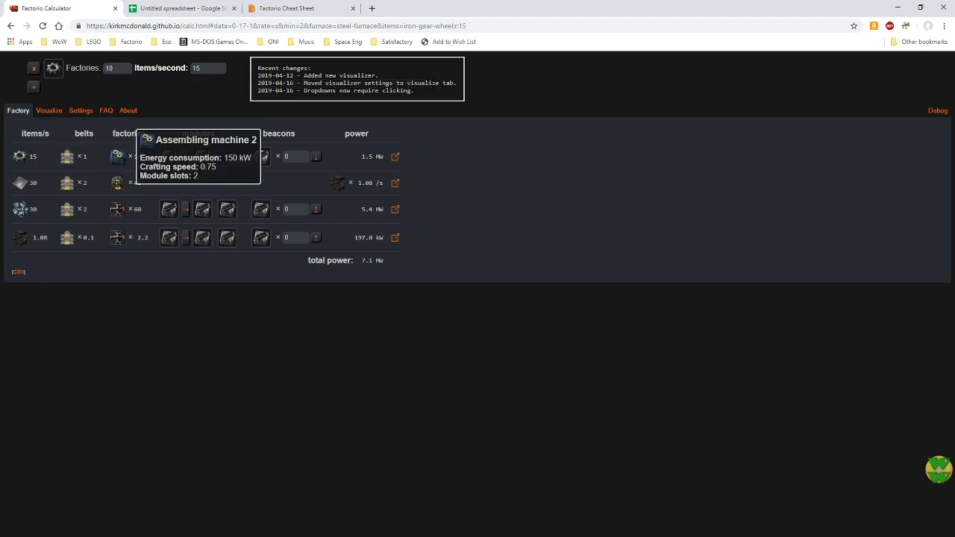
# - Toggle iron plate's ignore state on and off, leaving it ignored at 1.5 MW total
pyautogui.moveTo(16, 187)
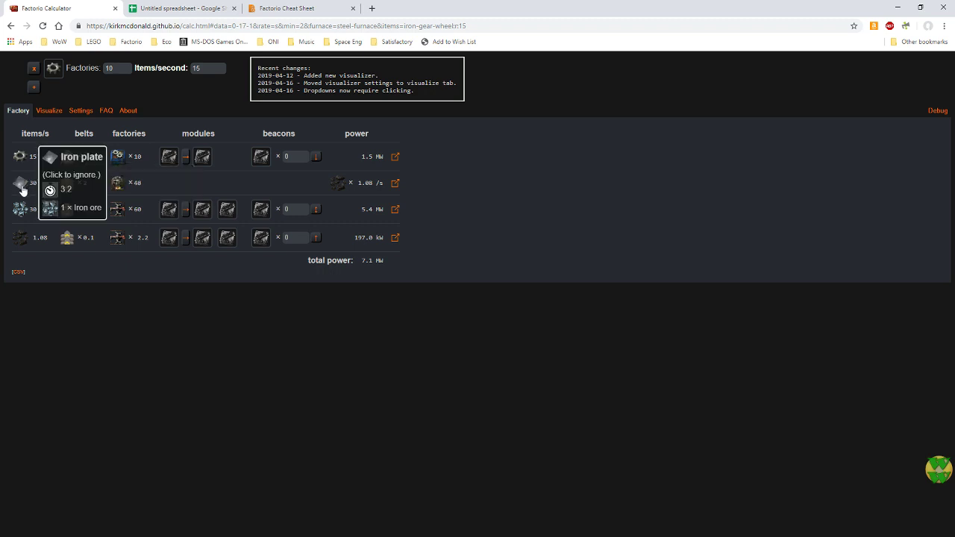
pyautogui.moveTo(67, 188)
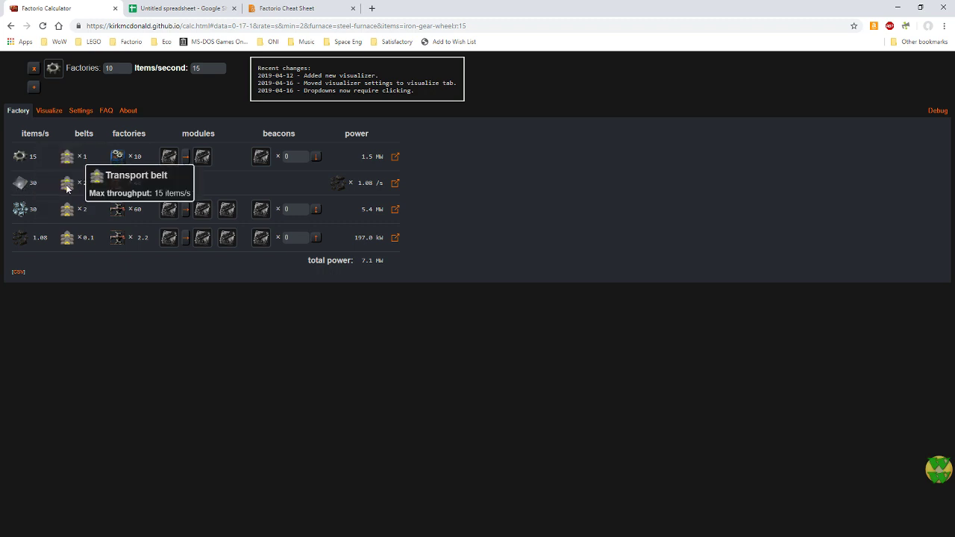
pyautogui.click(23, 189)
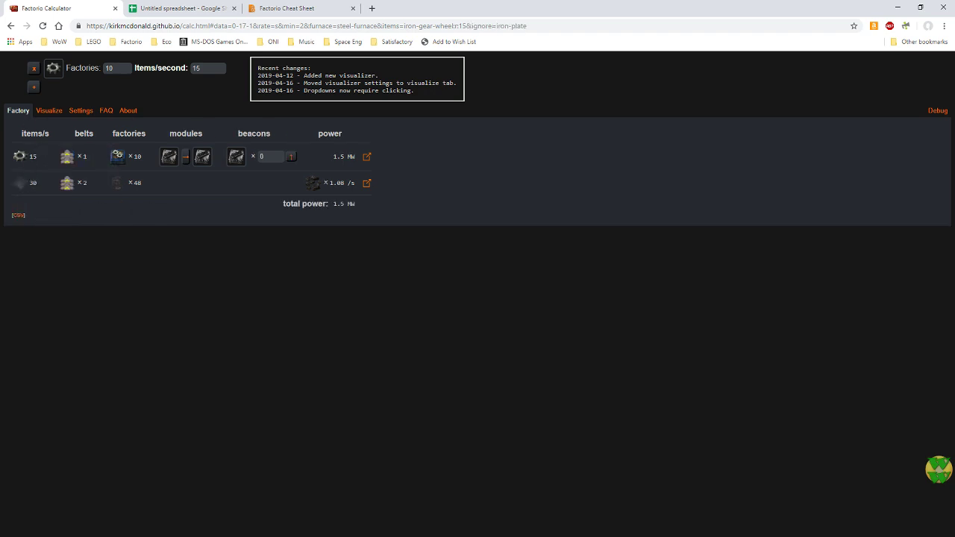
pyautogui.moveTo(21, 188)
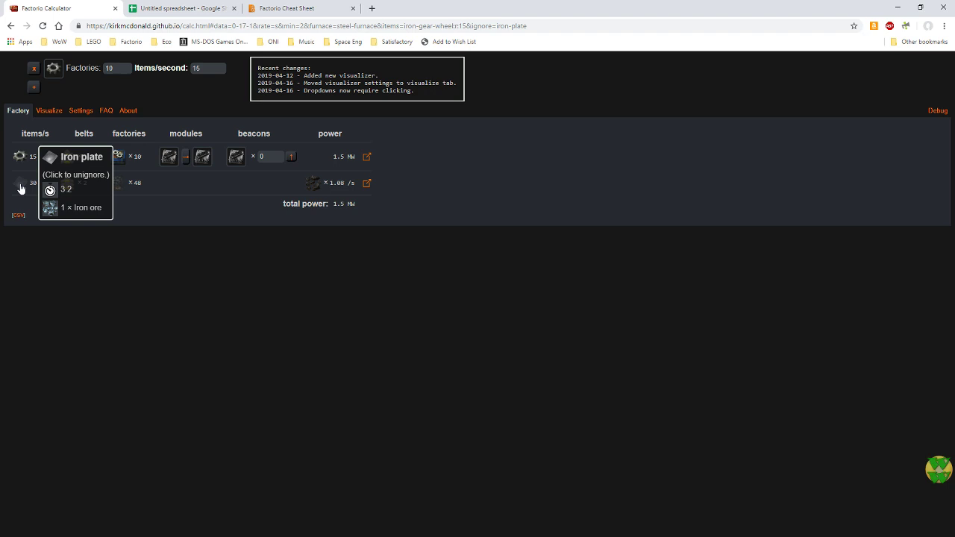
pyautogui.click(21, 189)
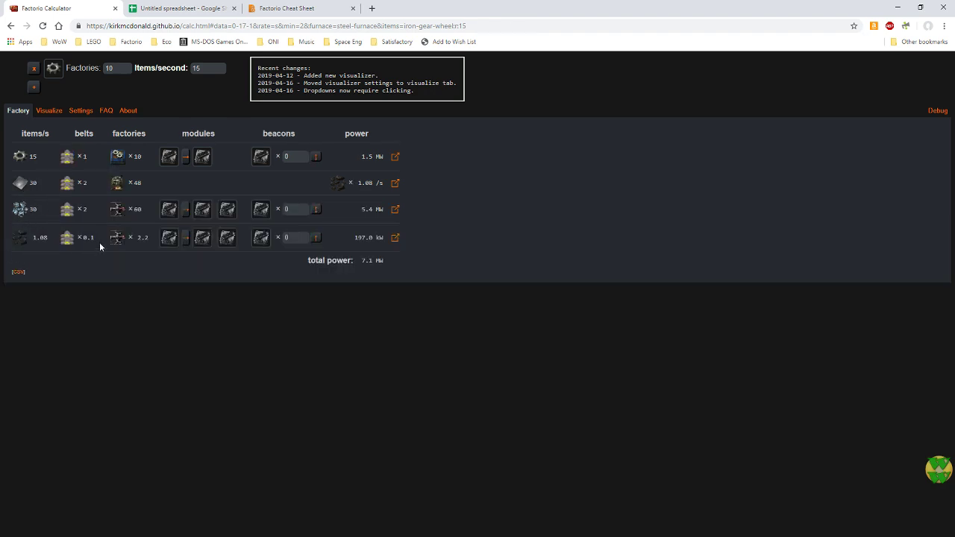
pyautogui.click(21, 184)
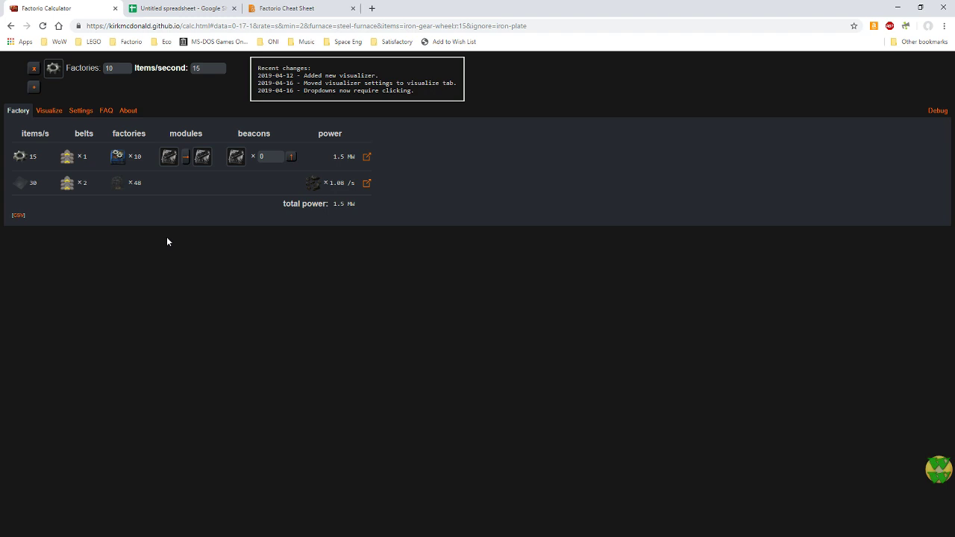
pyautogui.click(19, 183)
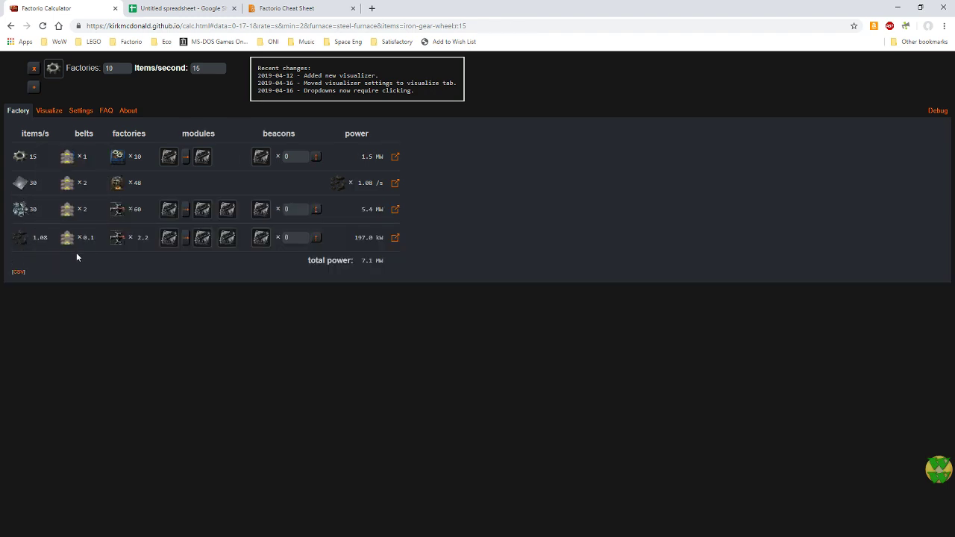
pyautogui.click(20, 184)
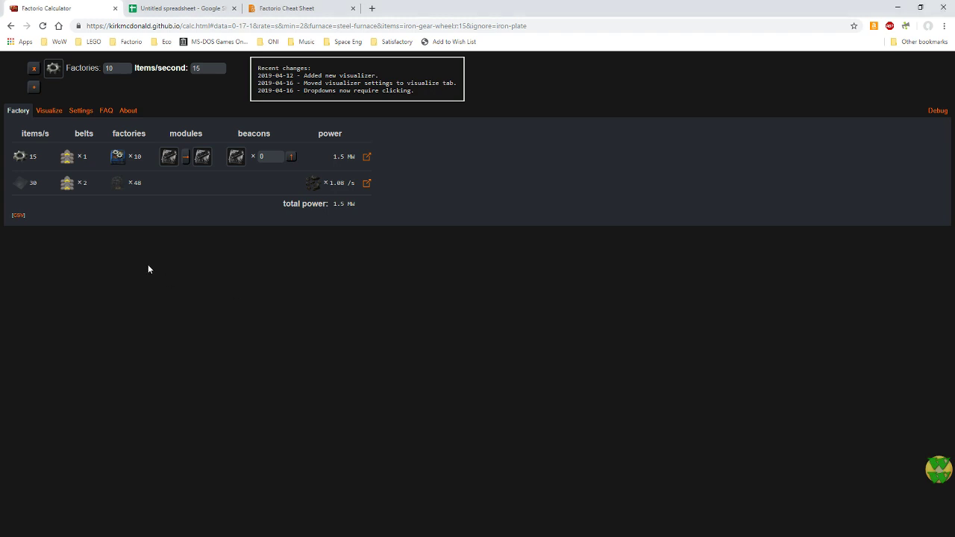
# - Show the Visualize graph and read its rates: 30/s iron plate, 15/s gear wheels
pyautogui.click(53, 118)
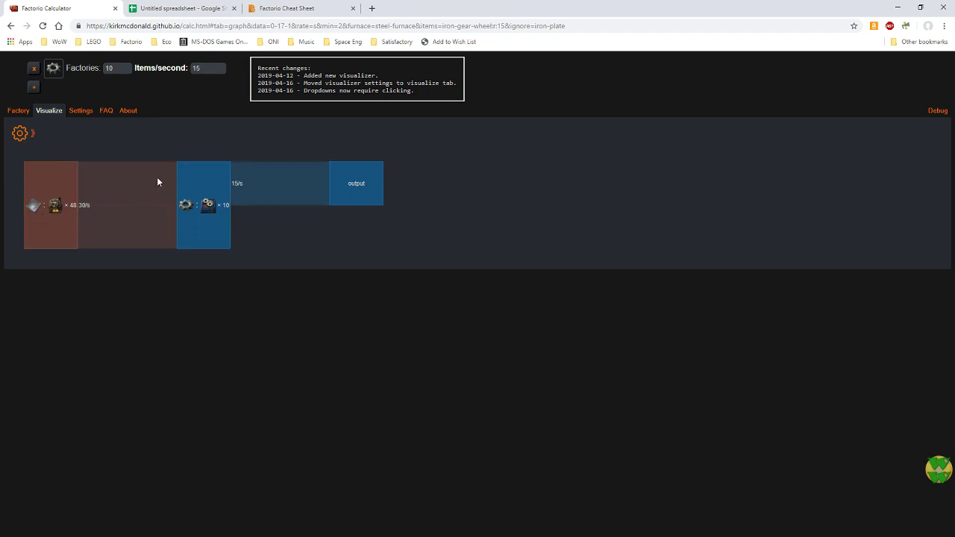
pyautogui.moveTo(157, 183)
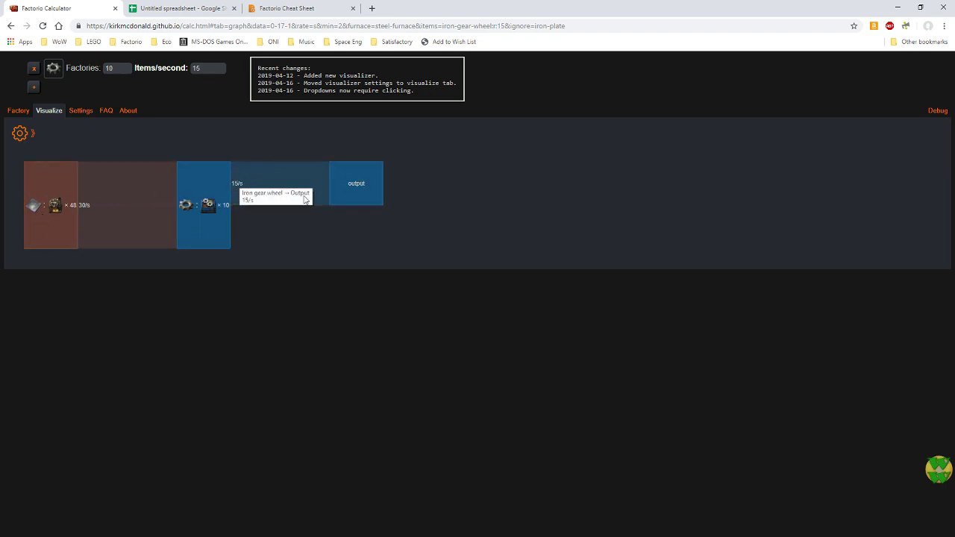
pyautogui.moveTo(303, 200)
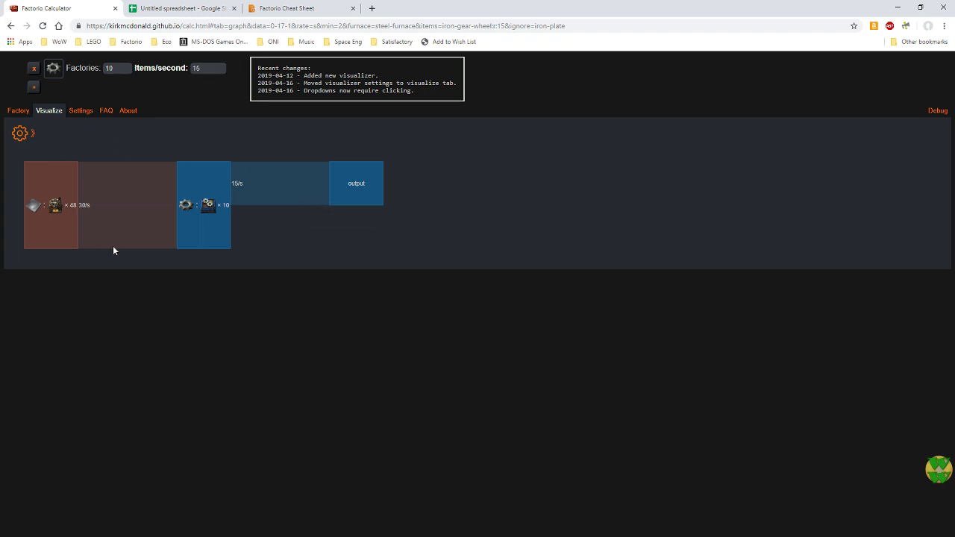
pyautogui.moveTo(101, 197)
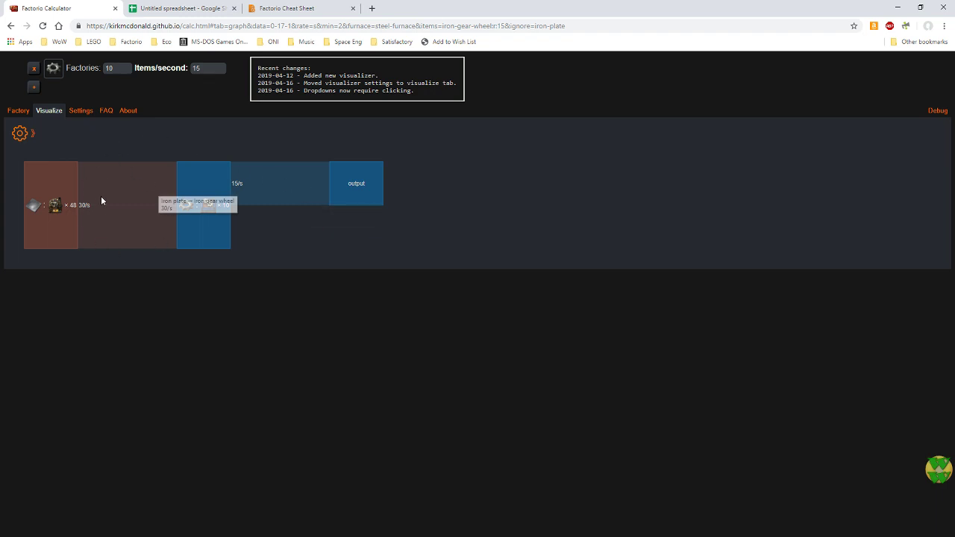
pyautogui.click(20, 136)
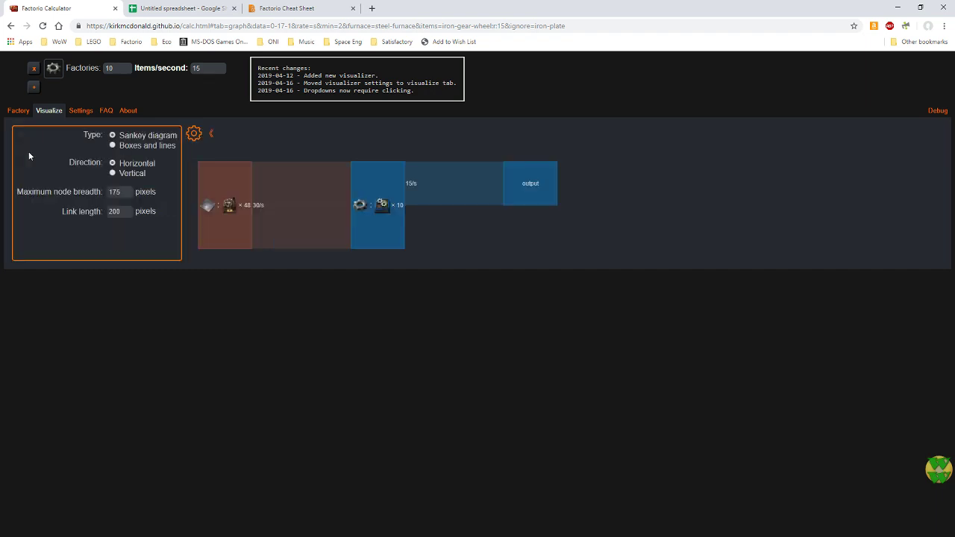
pyautogui.click(113, 146)
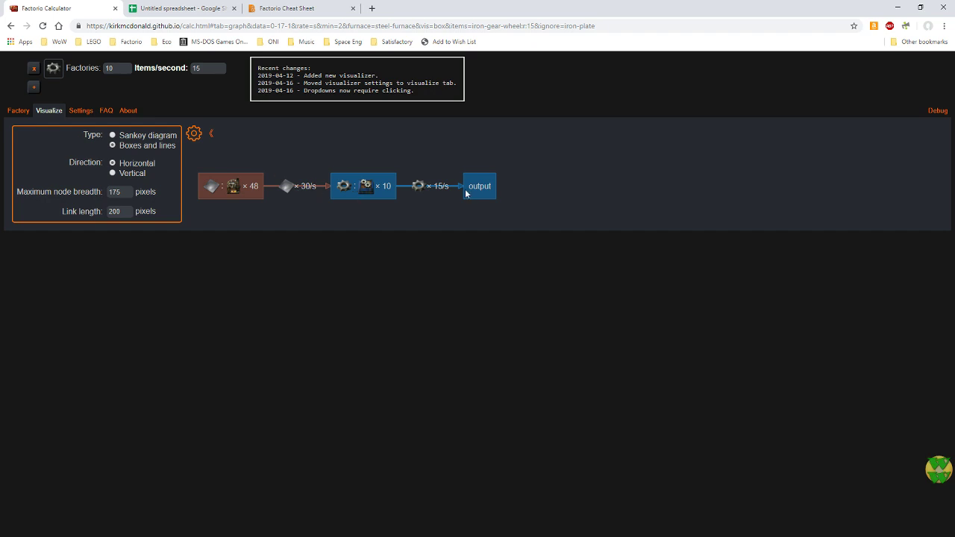
pyautogui.click(113, 173)
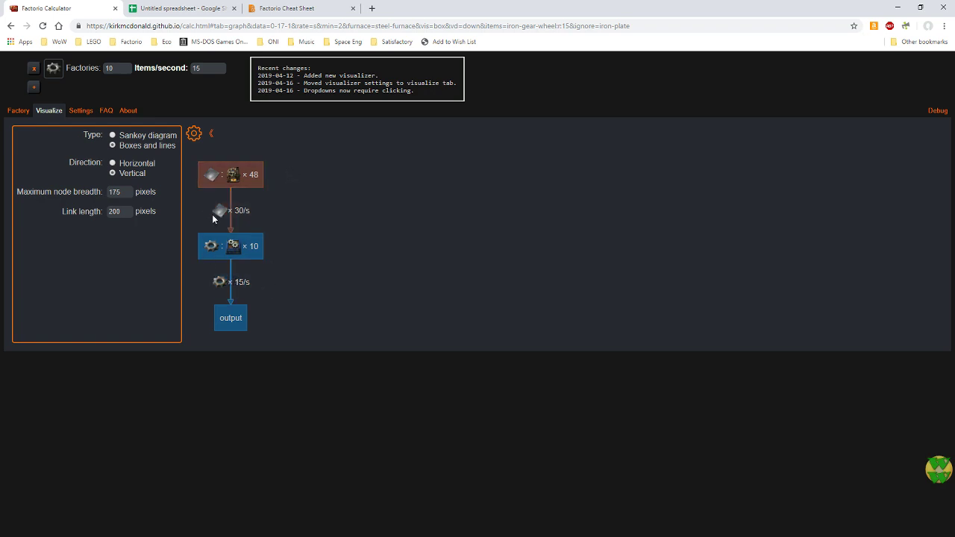
pyautogui.click(113, 162)
pyautogui.click(112, 135)
pyautogui.click(194, 133)
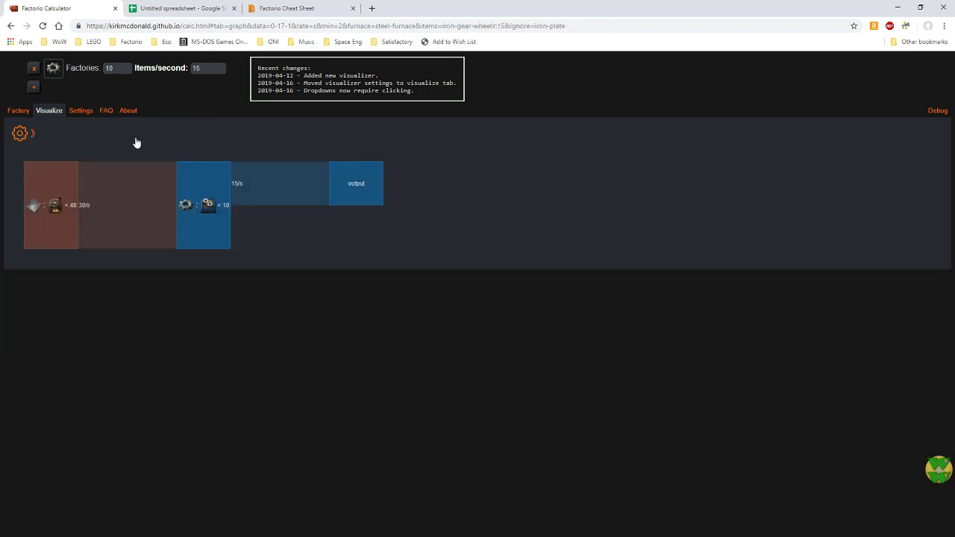
# - On the factory table, make Electronic circuit the item to produce
pyautogui.click(18, 110)
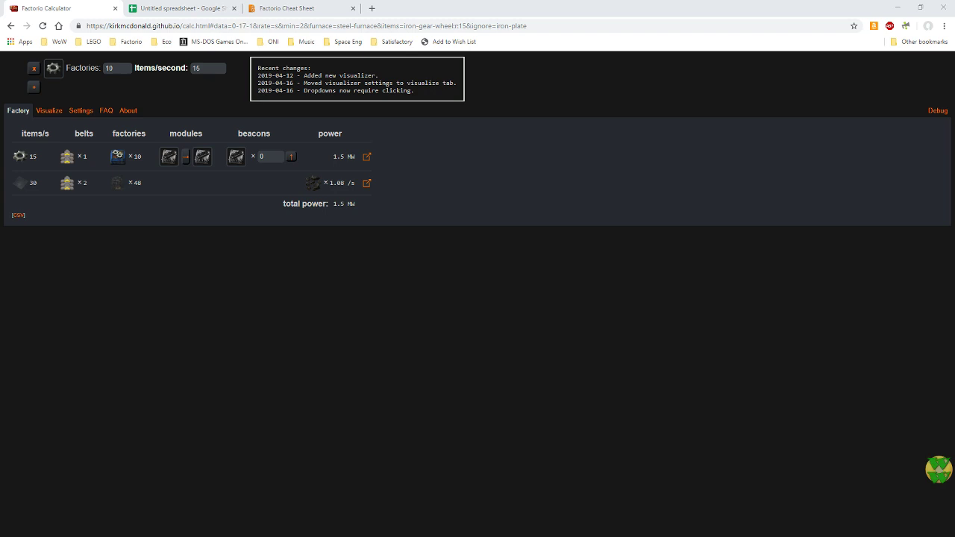
pyautogui.click(53, 68)
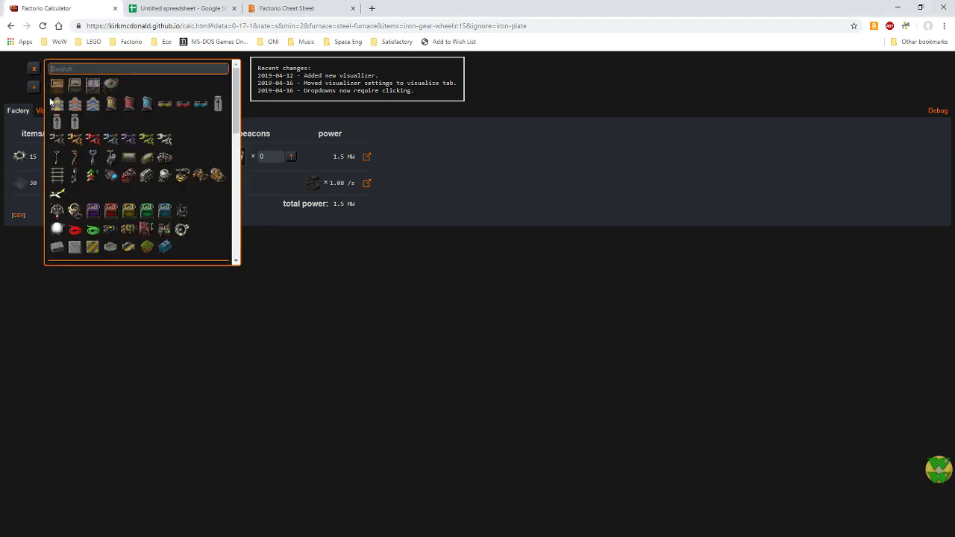
pyautogui.scroll(-3, 165, 190)
pyautogui.scroll(-2, 160, 188)
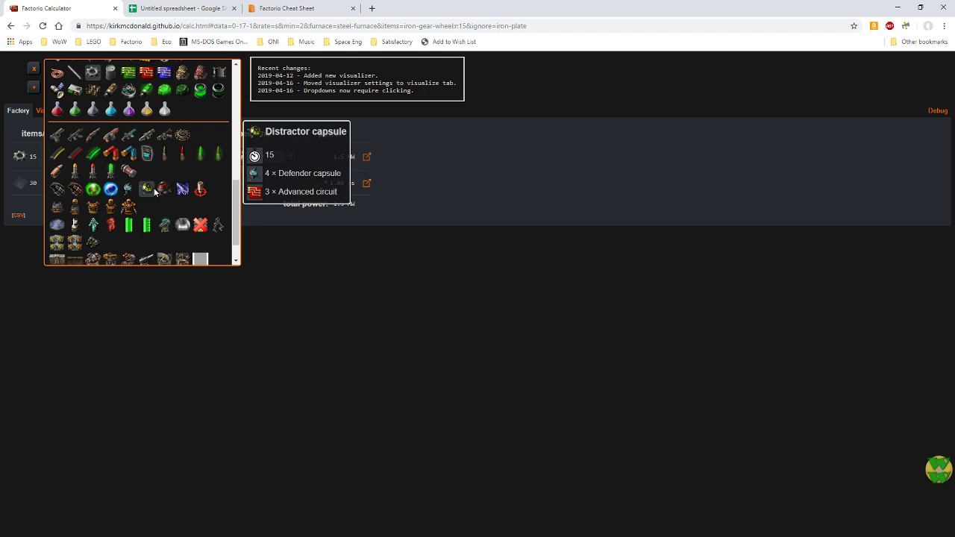
pyautogui.scroll(-1, 155, 193)
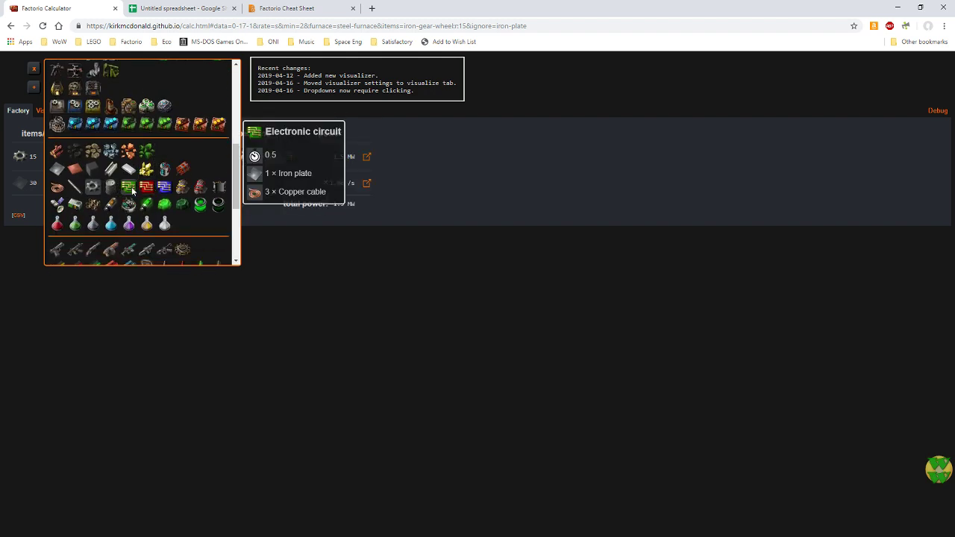
pyautogui.click(132, 191)
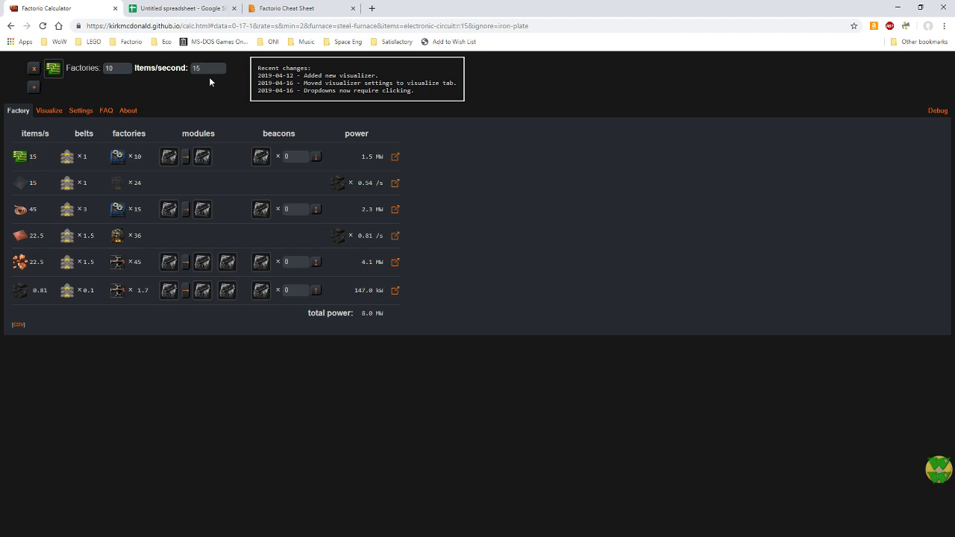
# - Ignore copper plate as an input, bringing total power to 3.8 MW
pyautogui.moveTo(114, 156)
pyautogui.moveTo(23, 222)
pyautogui.moveTo(121, 215)
pyautogui.click(21, 237)
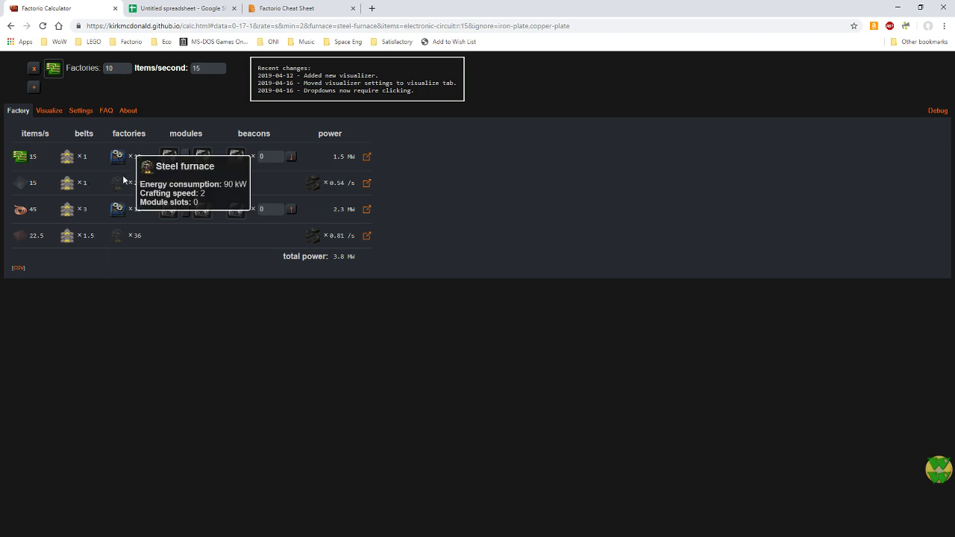
# - Choose Automation science pack and set its rate to 1.5 per second
pyautogui.click(53, 69)
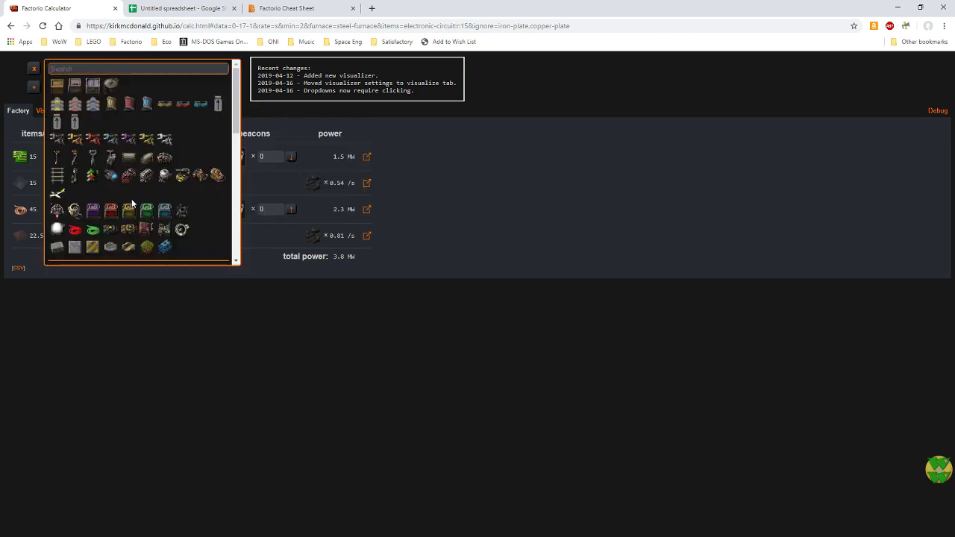
pyautogui.scroll(-3, 131, 199)
pyautogui.scroll(-1, 131, 199)
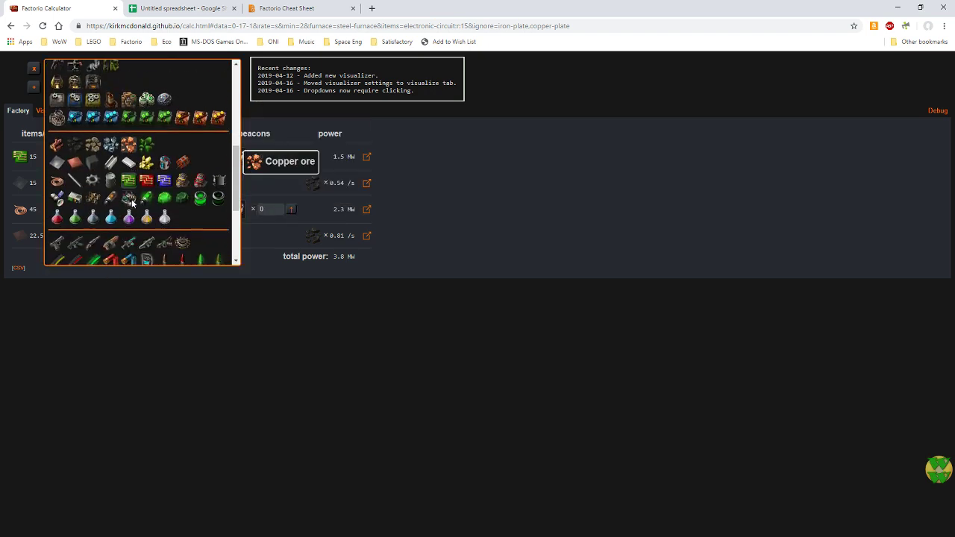
pyautogui.click(57, 214)
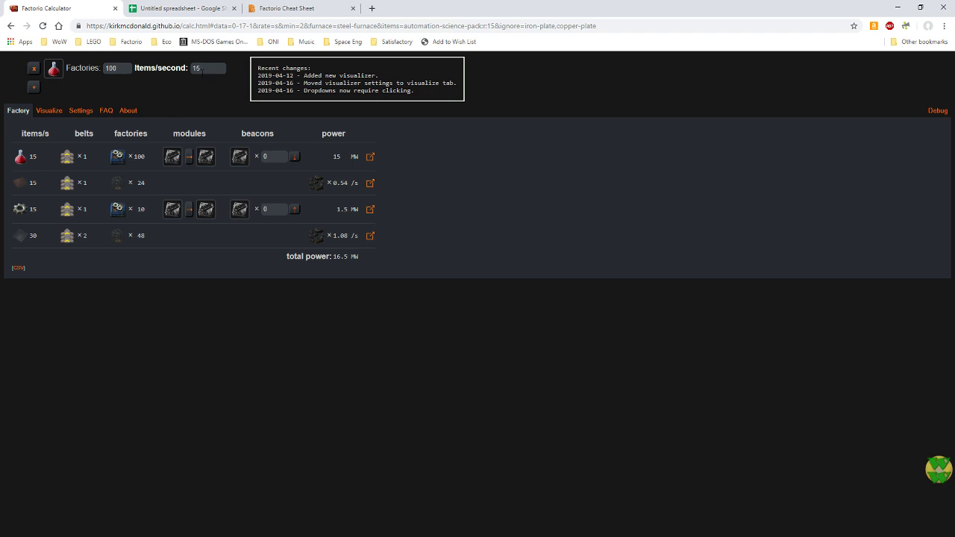
pyautogui.moveTo(201, 69); pyautogui.dragTo(181, 66)
pyautogui.write('1.5')
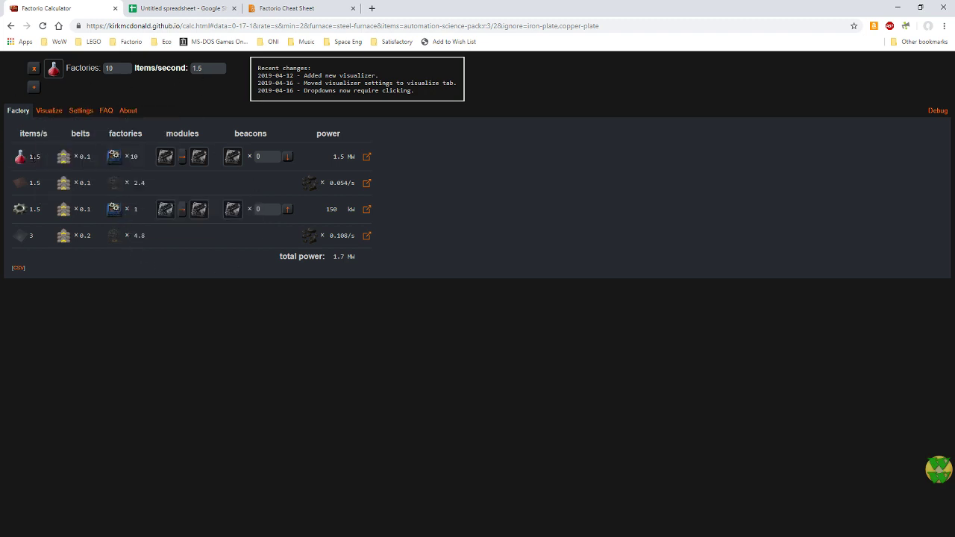
pyautogui.moveTo(17, 162)
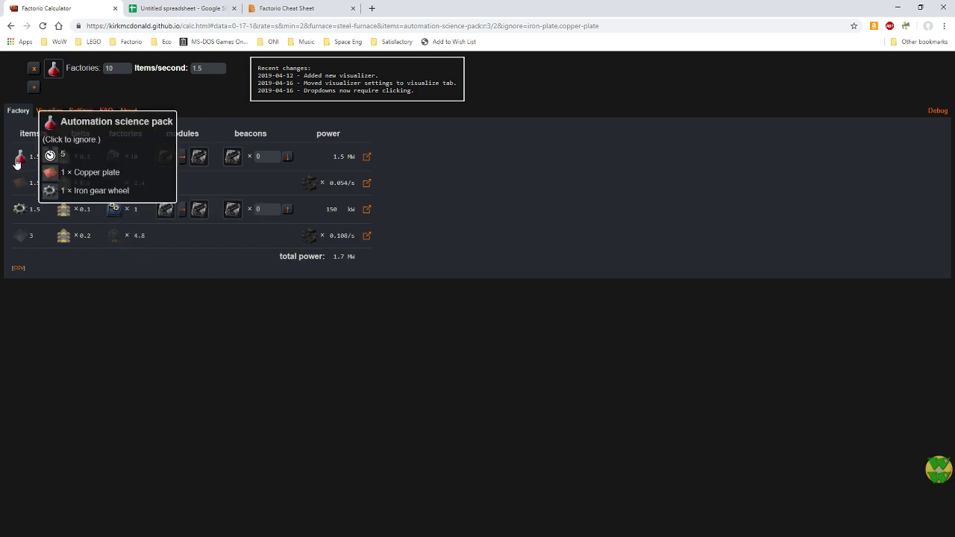
pyautogui.click(53, 69)
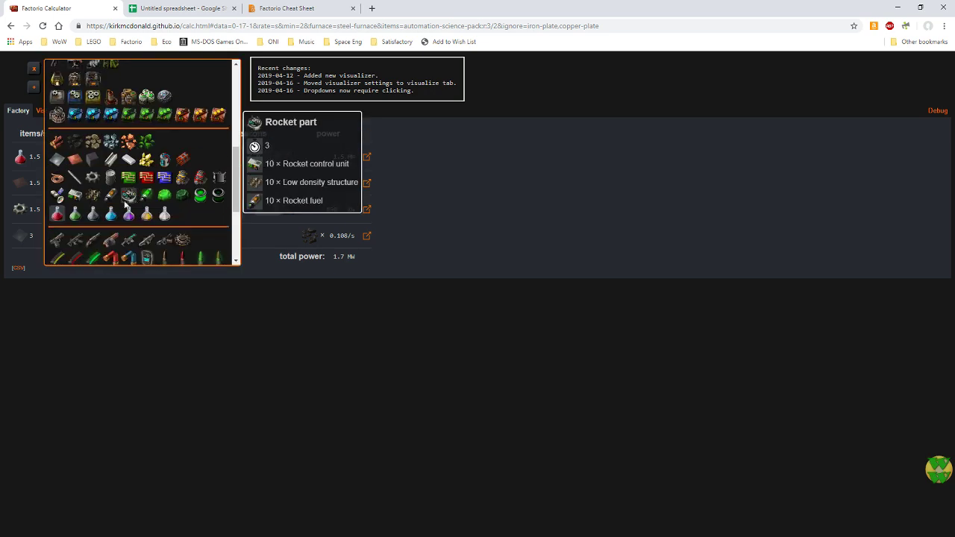
# - Pick Logistic science pack as the target and ignore Electronic circuit, giving 2.5 MW
pyautogui.click(75, 215)
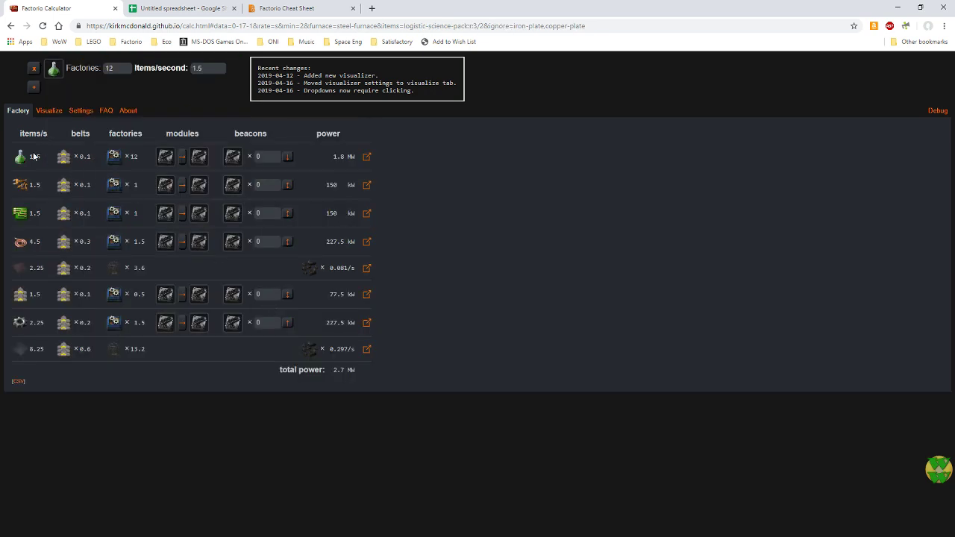
pyautogui.moveTo(118, 159)
pyautogui.moveTo(114, 186)
pyautogui.click(20, 214)
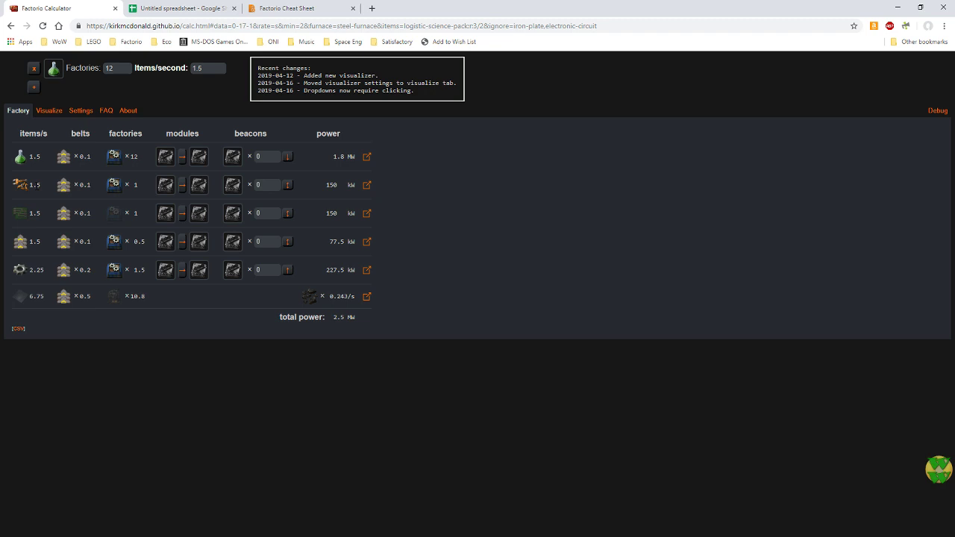
pyautogui.moveTo(23, 191)
pyautogui.moveTo(26, 242)
pyautogui.moveTo(119, 248)
pyautogui.click(176, 9)
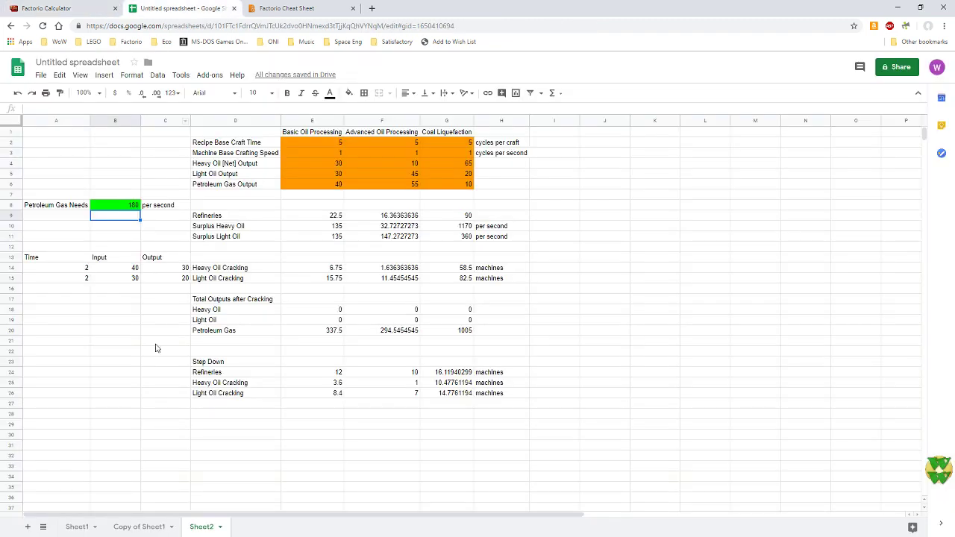
pyautogui.click(136, 528)
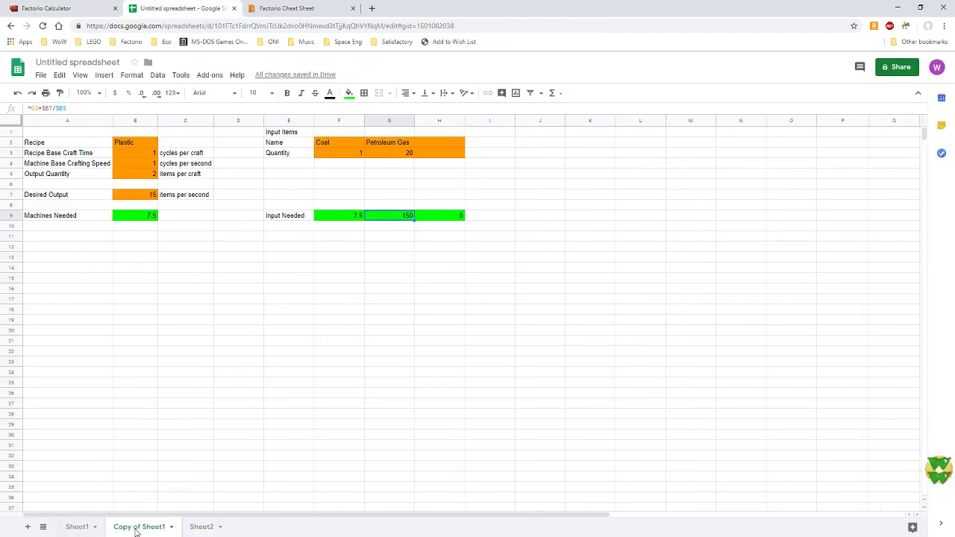
pyautogui.click(77, 527)
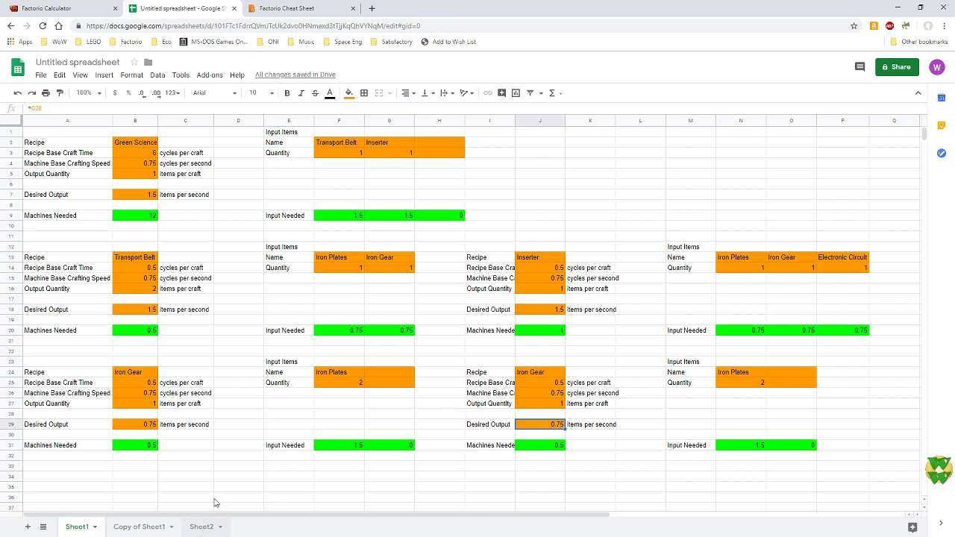
pyautogui.click(75, 8)
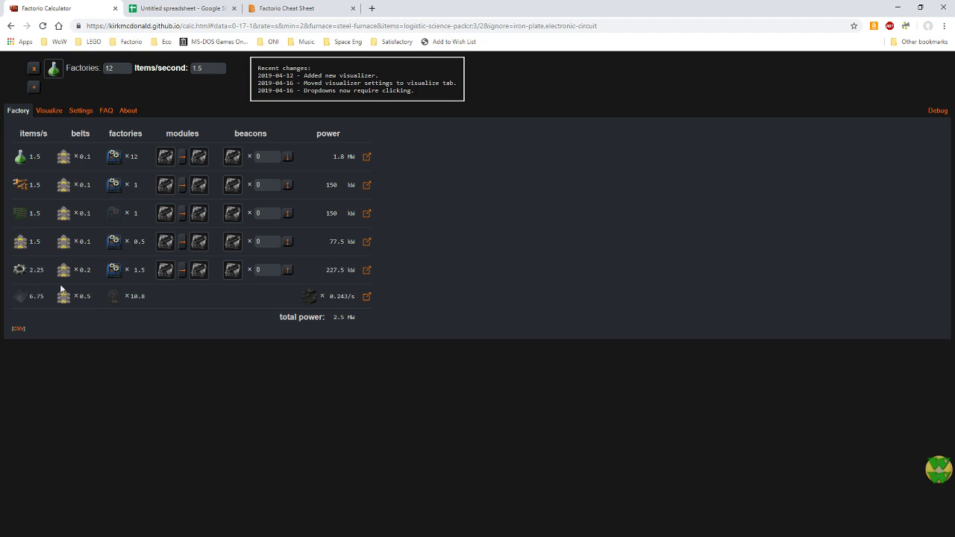
pyautogui.moveTo(28, 282)
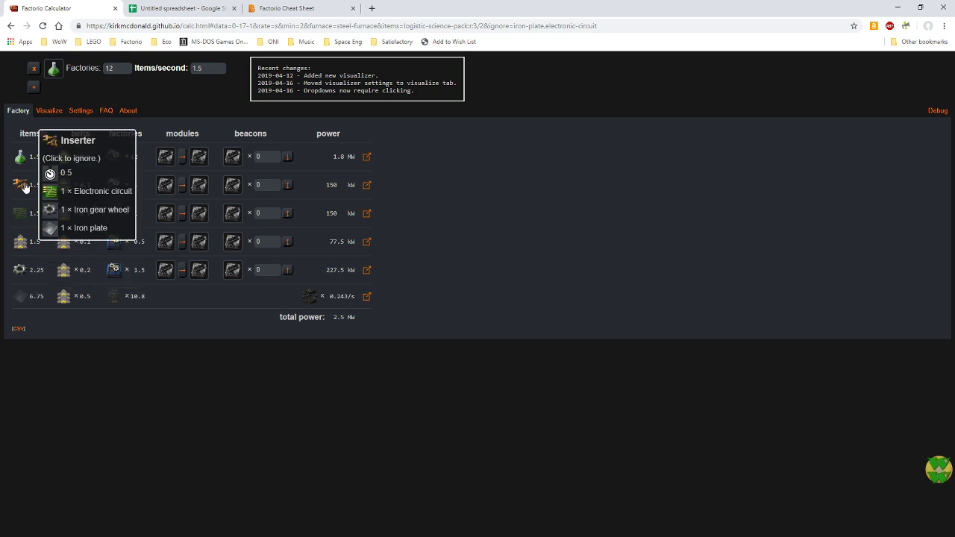
pyautogui.click(368, 186)
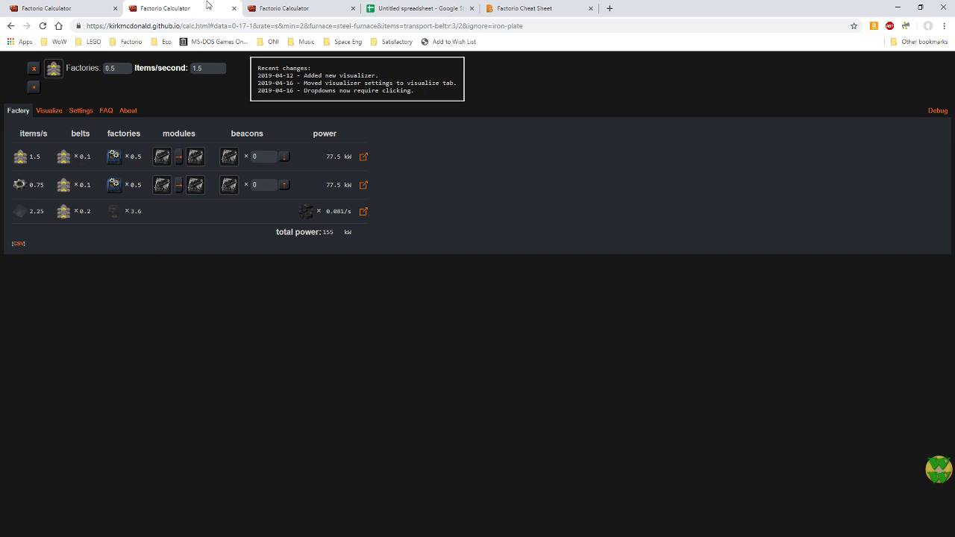
pyautogui.click(235, 9)
pyautogui.click(235, 8)
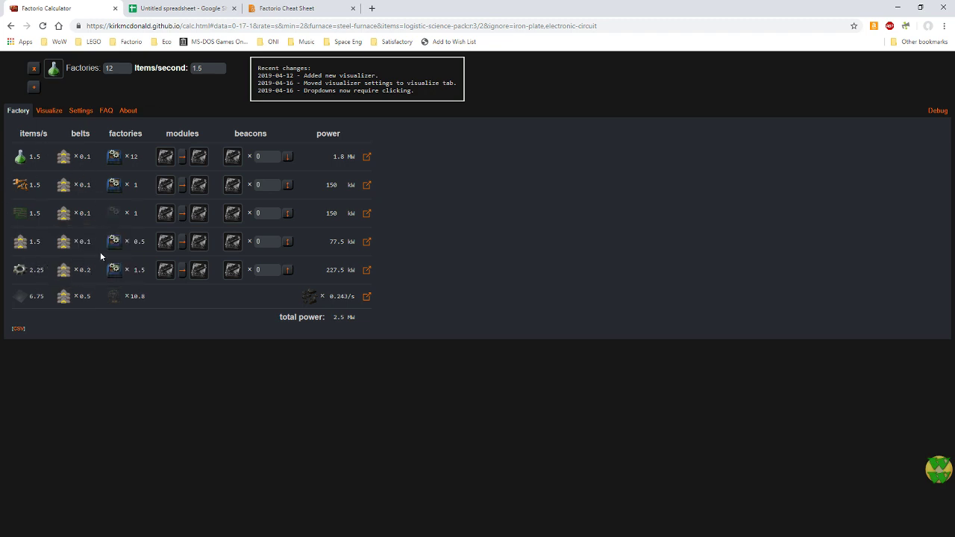
# - Read the factory info cards in the 1.5/s logistic science pack breakdown
pyautogui.moveTo(111, 286)
pyautogui.moveTo(21, 194)
pyautogui.moveTo(71, 267)
# - Switch the production target to plastic bar at a rate of 15 items per second
pyautogui.click(55, 68)
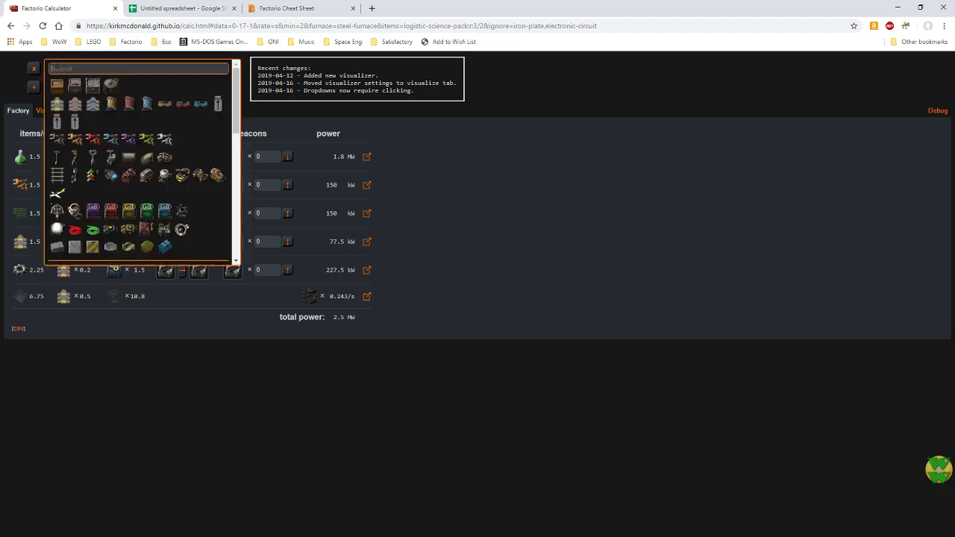
pyautogui.scroll(-5, 164, 179)
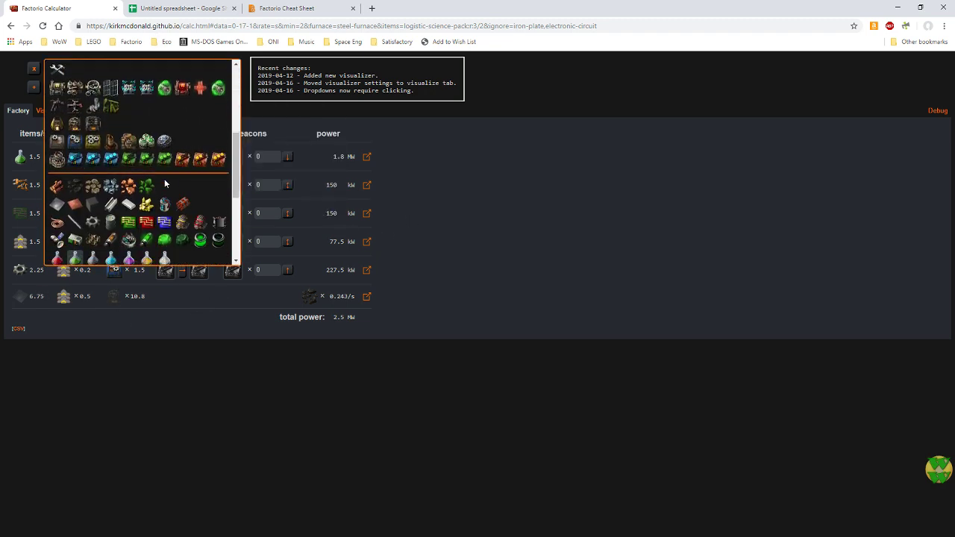
pyautogui.click(131, 161)
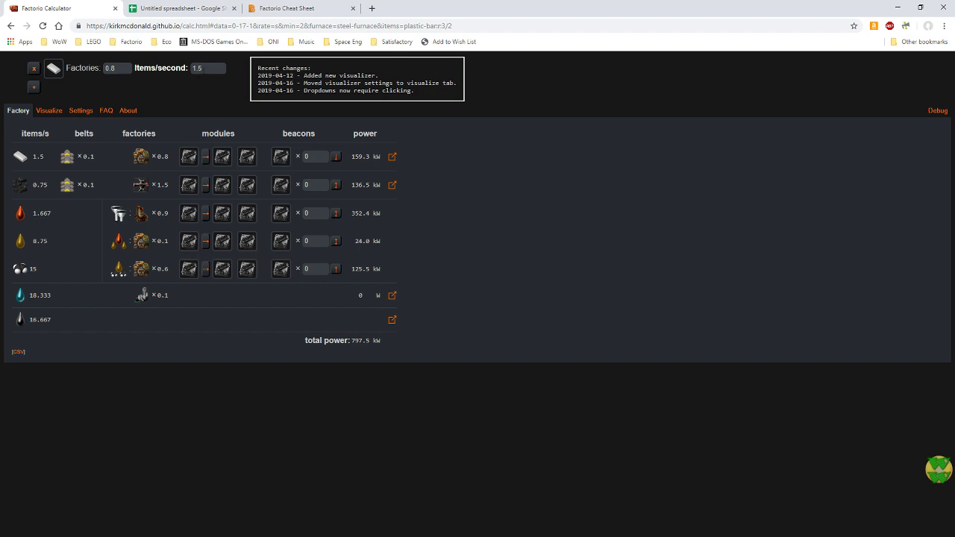
pyautogui.click(134, 71)
pyautogui.write('15')
pyautogui.press('Return')
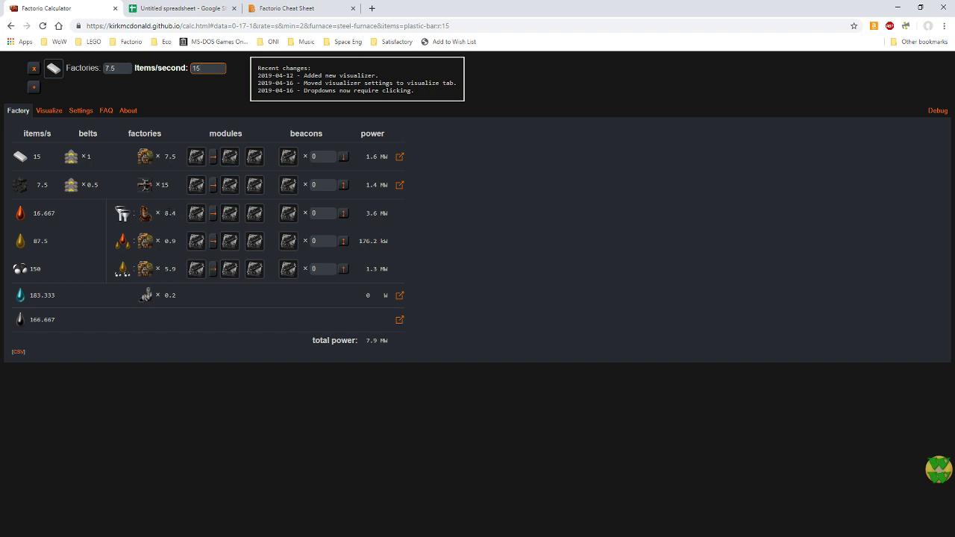
# - Inspect the refinery and chemical plant details and select the 8.4 refinery count
pyautogui.moveTo(116, 216)
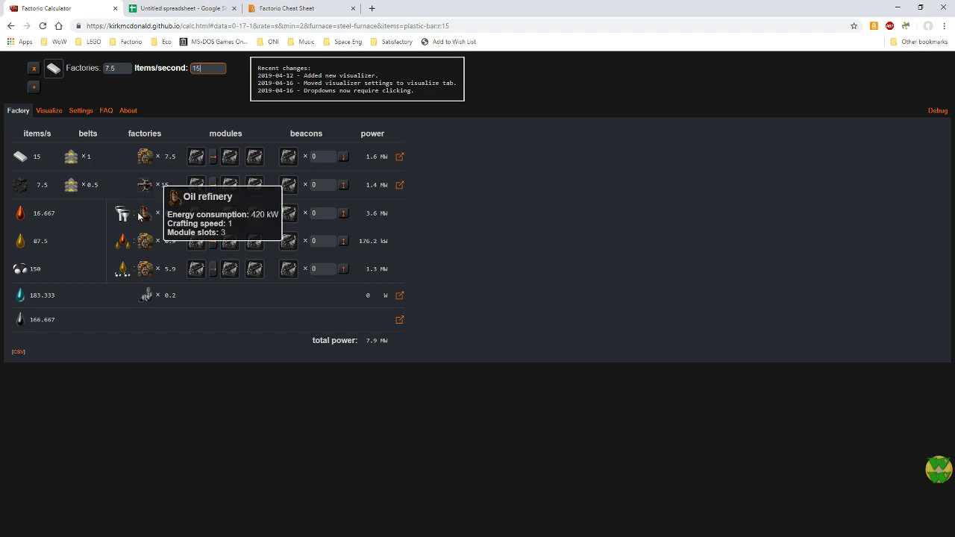
pyautogui.moveTo(141, 243)
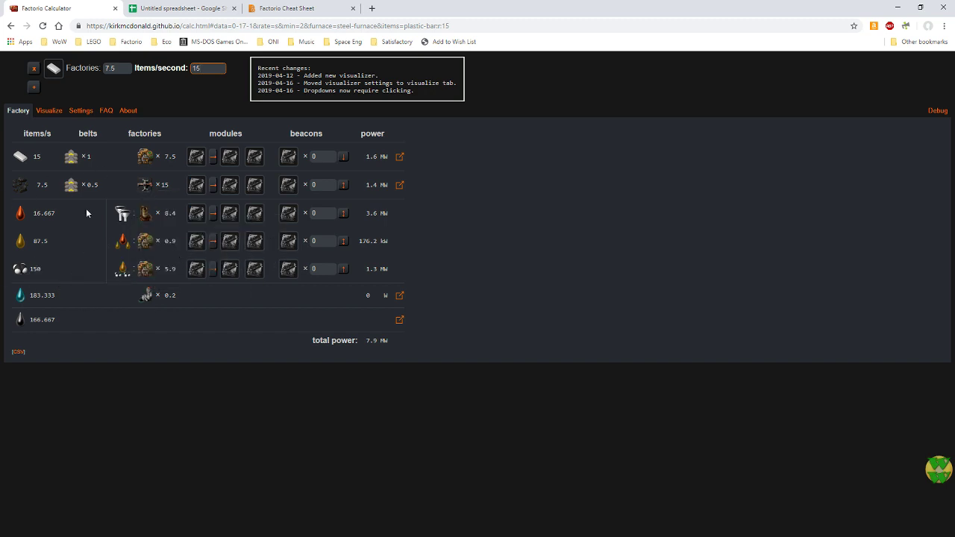
pyautogui.moveTo(31, 214); pyautogui.dragTo(64, 214)
pyautogui.click(37, 212)
pyautogui.click(71, 219)
pyautogui.doubleClick(168, 214)
# - In the spreadsheet's Sheet2, set Petroleum Gas Needs in B8 to 150
pyautogui.click(186, 9)
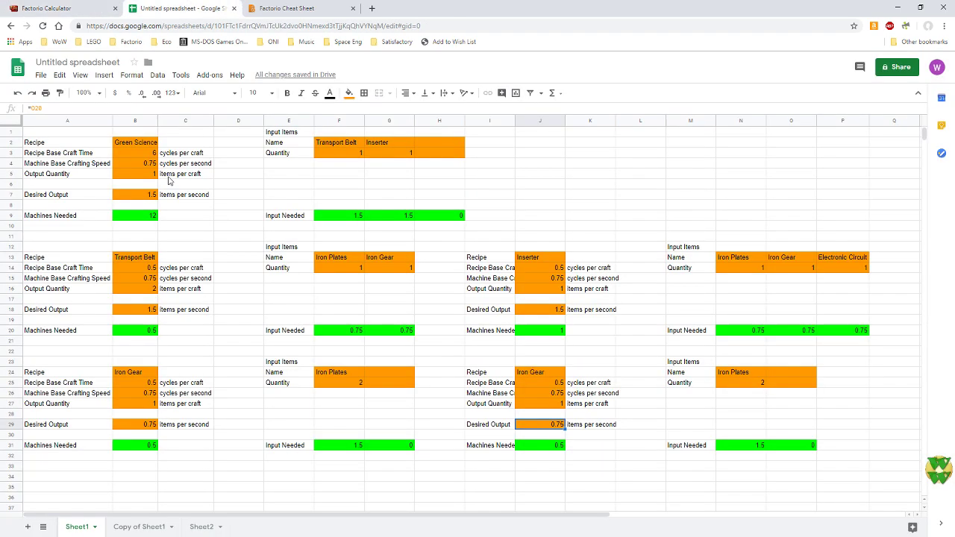
pyautogui.click(200, 527)
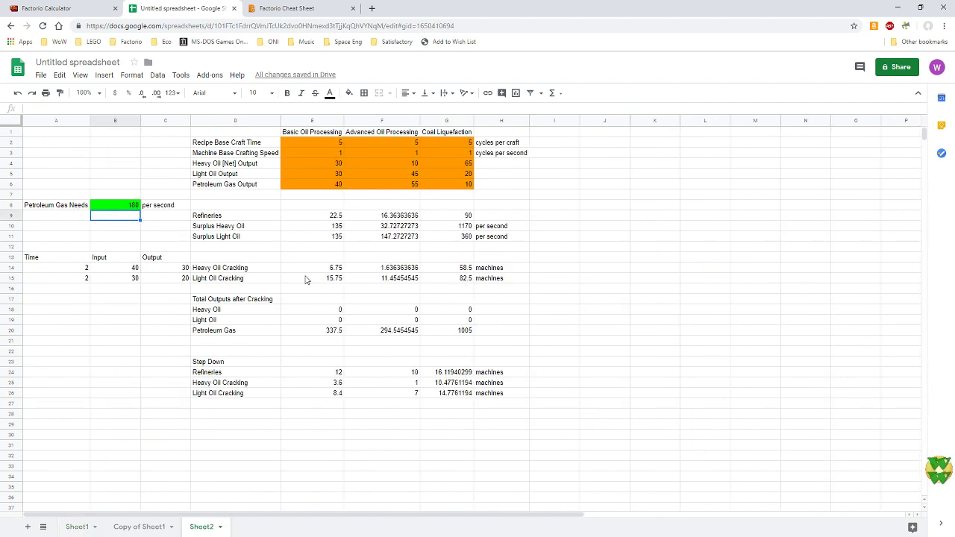
pyautogui.click(111, 203)
pyautogui.write('150')
pyautogui.press('Return')
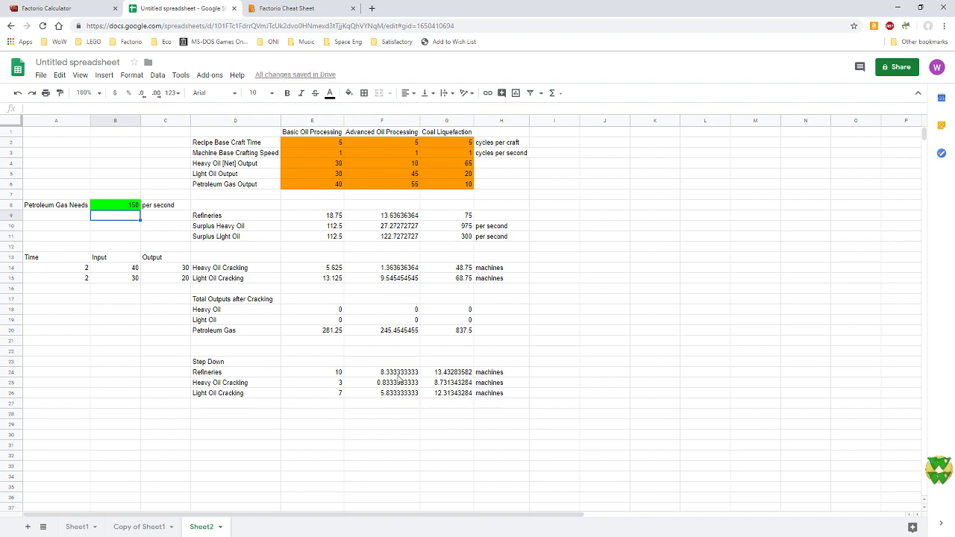
# - Compare the sheet's F25 and F26 refinery figures against the calculator's breakdown
pyautogui.click(56, 7)
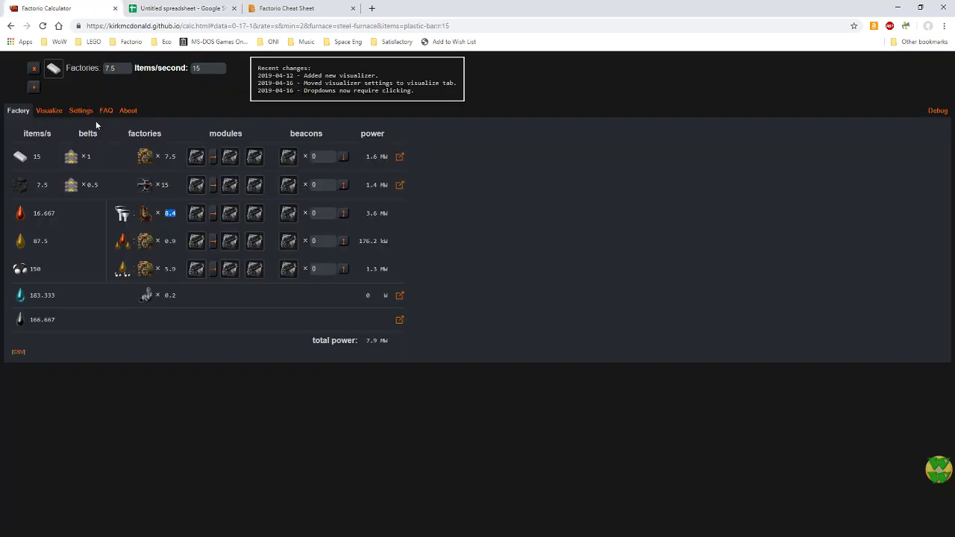
pyautogui.click(165, 7)
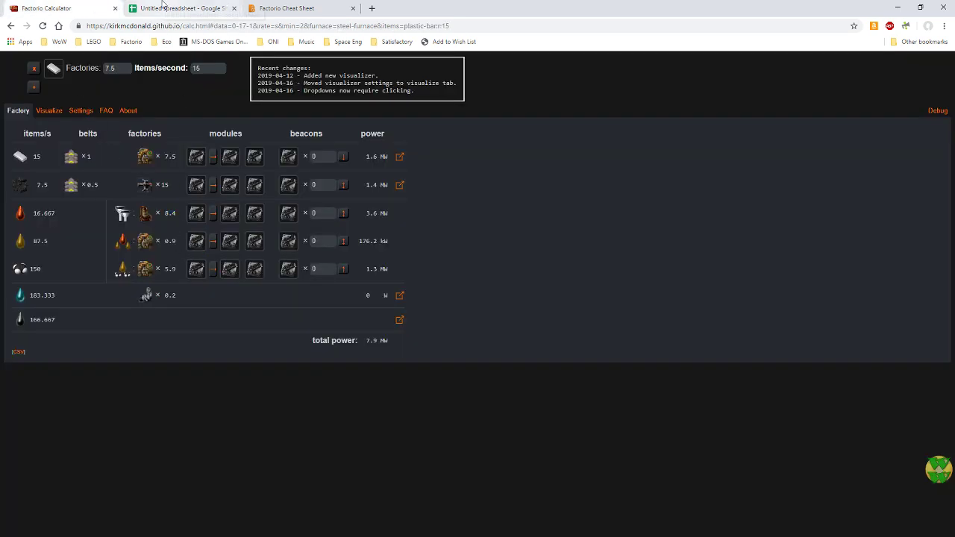
pyautogui.click(390, 382)
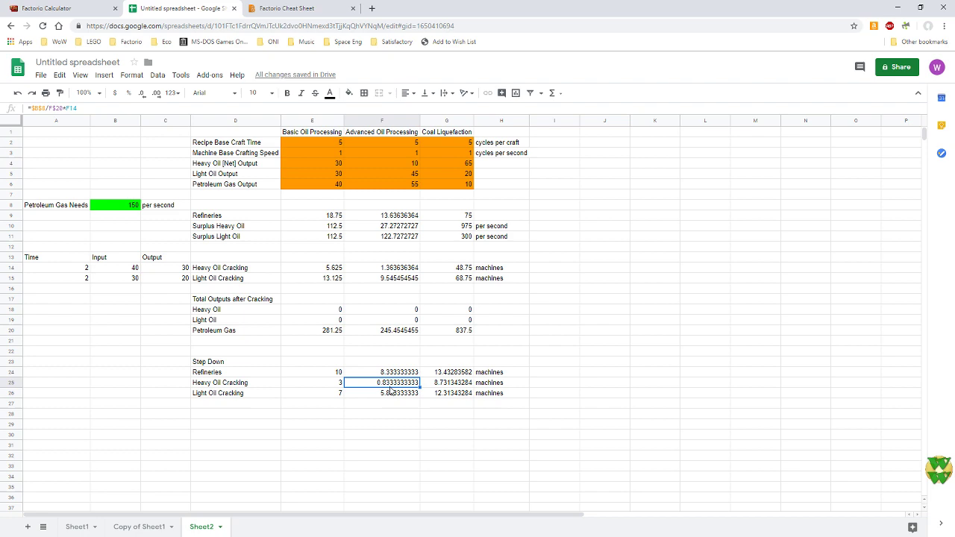
pyautogui.click(78, 6)
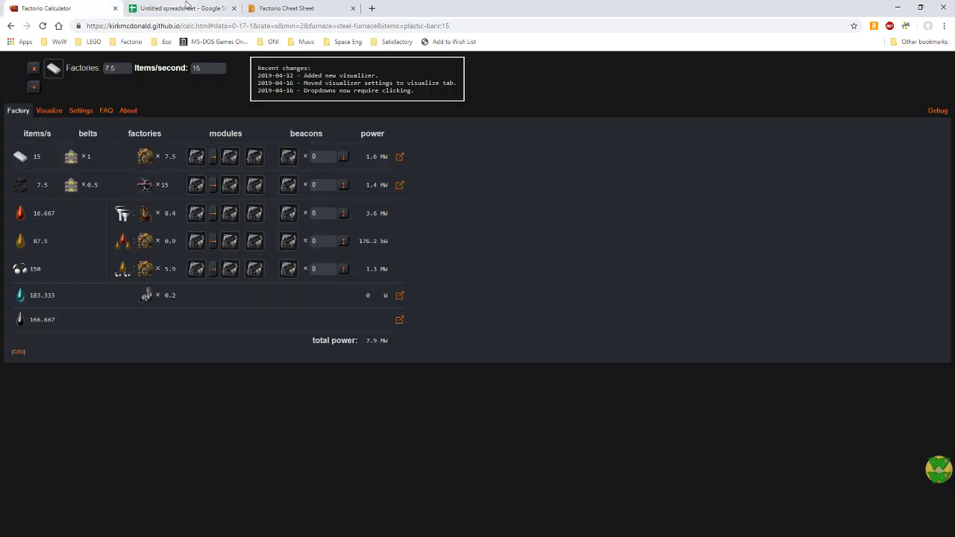
pyautogui.click(183, 8)
pyautogui.click(380, 394)
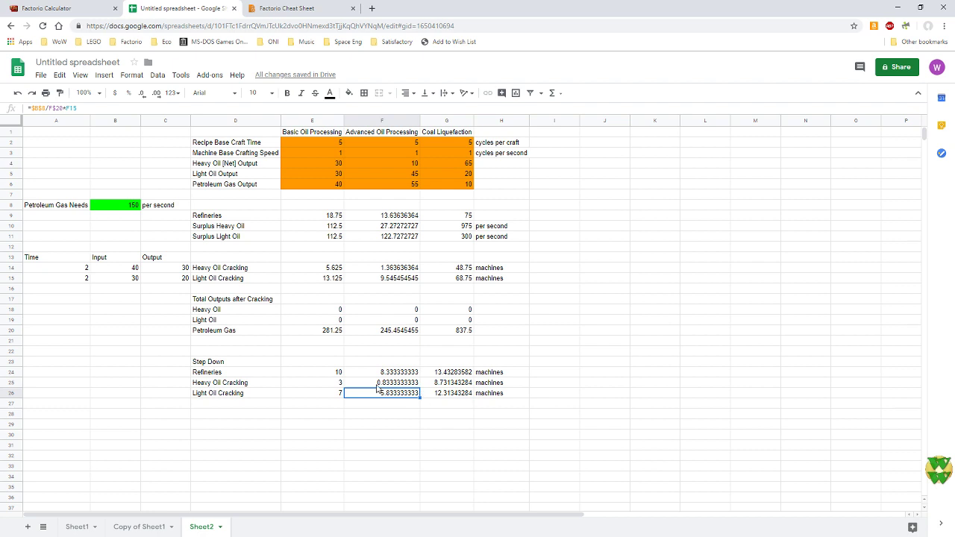
pyautogui.click(47, 8)
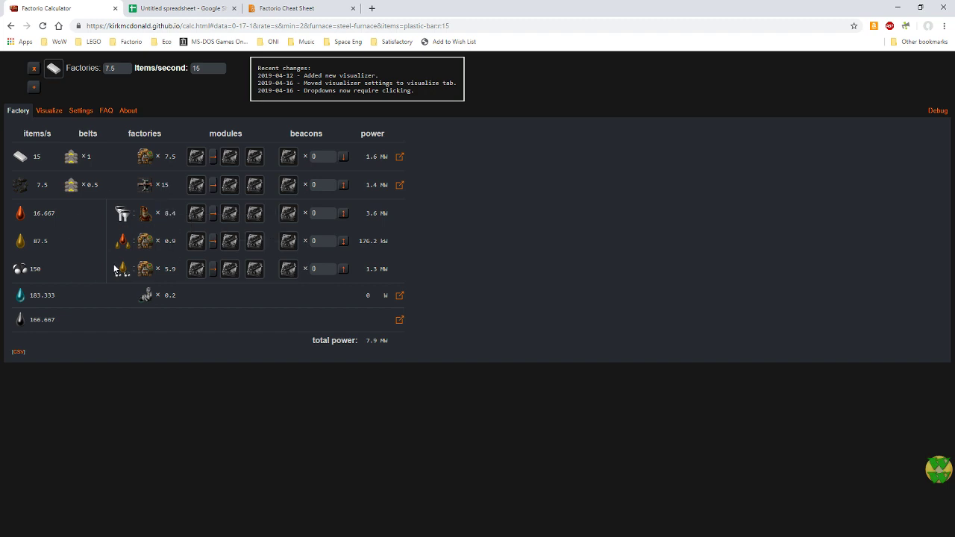